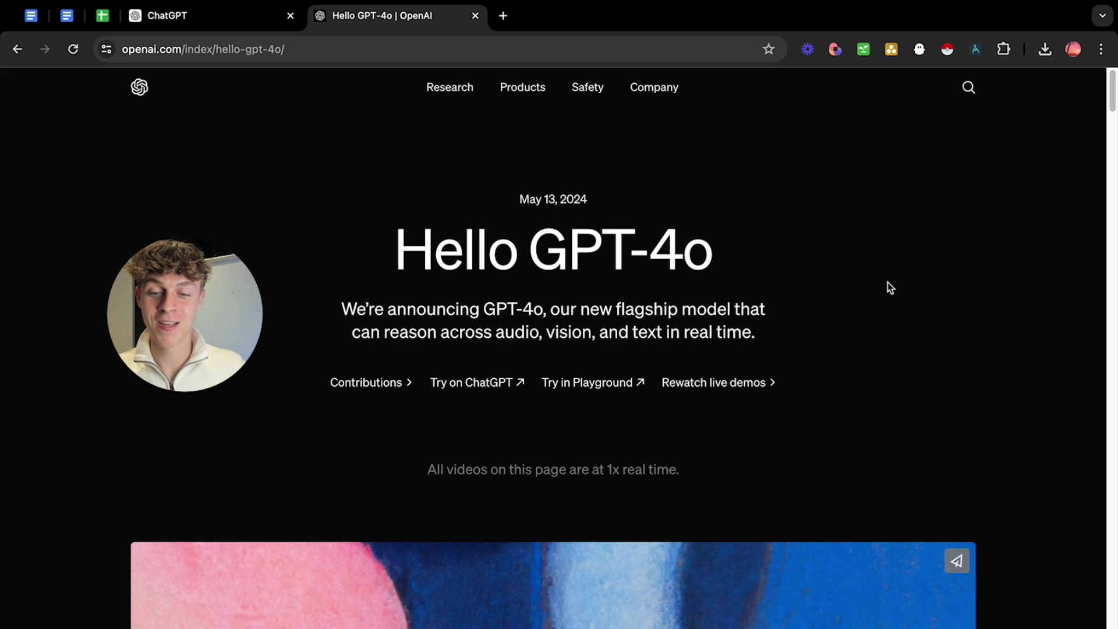
Export the Lead List sheet of YouTube channel URLs as a landscape, letter-size, fit-to-width PDF.
{"action": "left_click", "coordinate": [169, 15]}
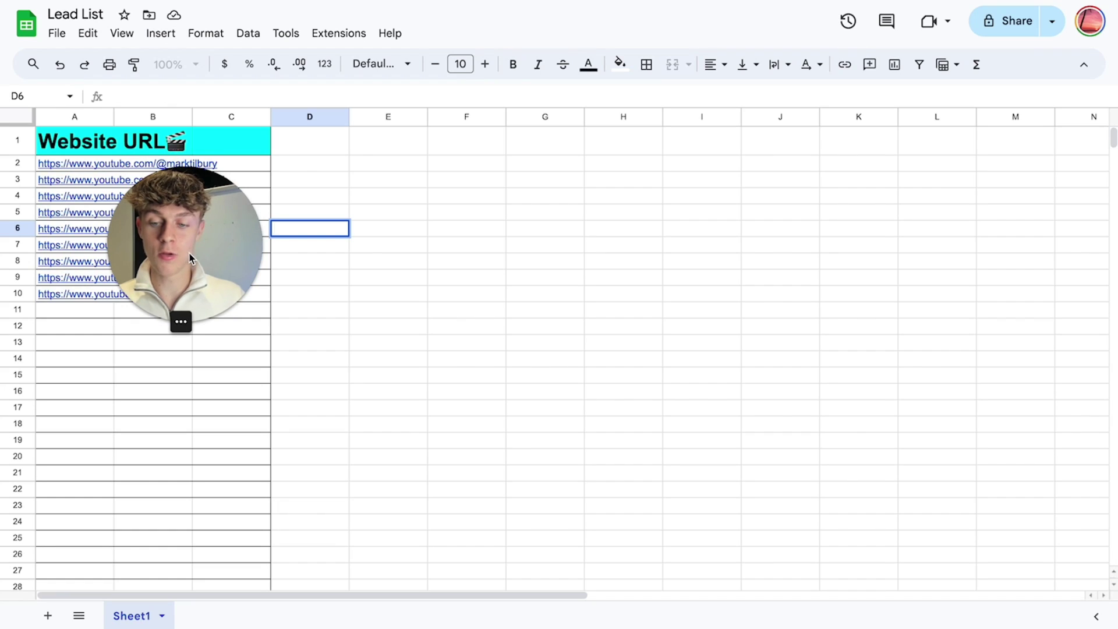
{"action": "left_click_drag", "start_coordinate": [190, 258], "coordinate": [613, 250]}
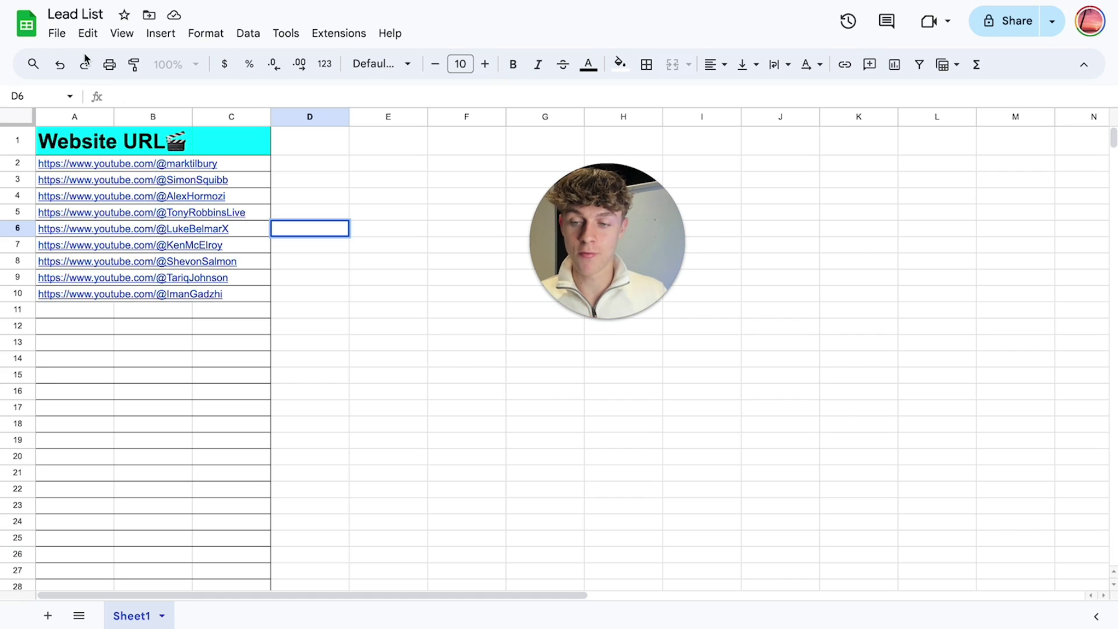
{"action": "left_click", "coordinate": [63, 36]}
{"action": "mouse_move", "coordinate": [150, 228]}
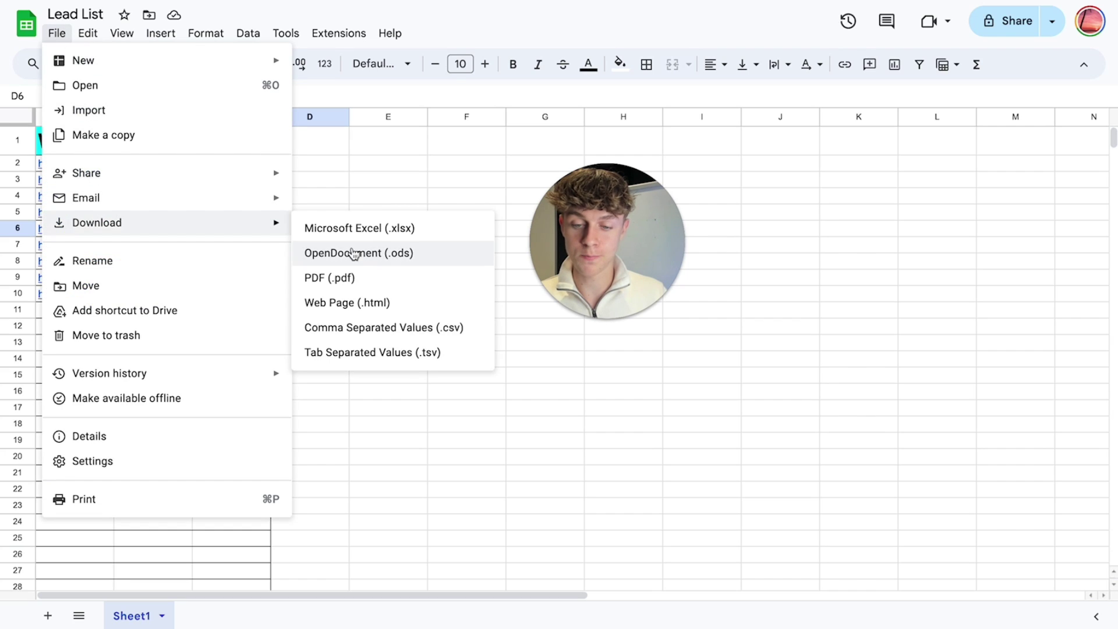
{"action": "left_click", "coordinate": [366, 285]}
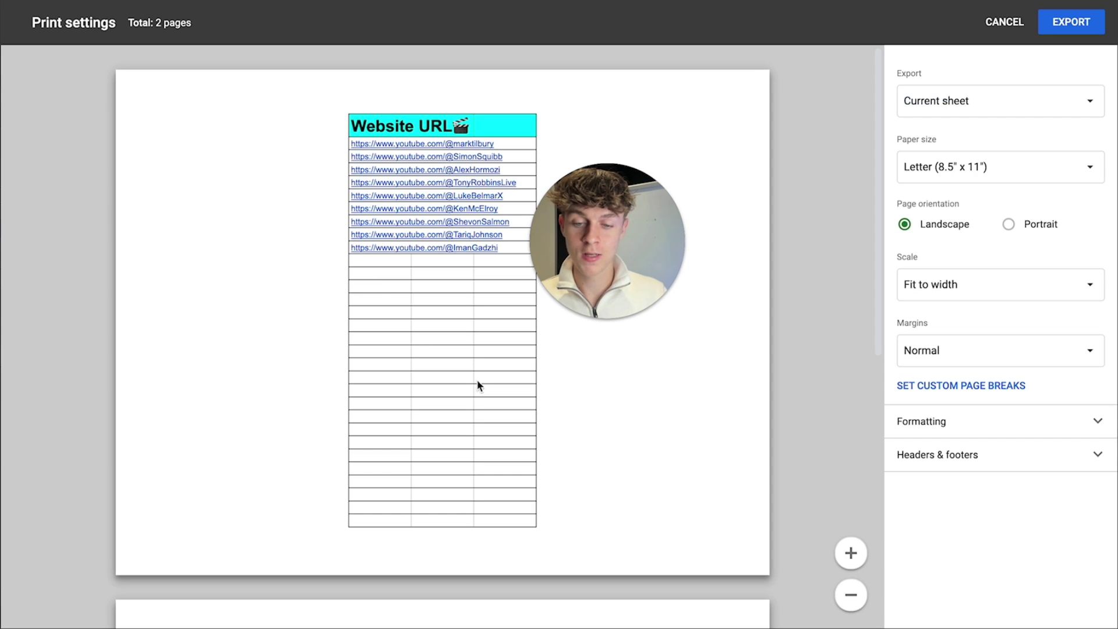
{"action": "left_click", "coordinate": [1072, 22]}
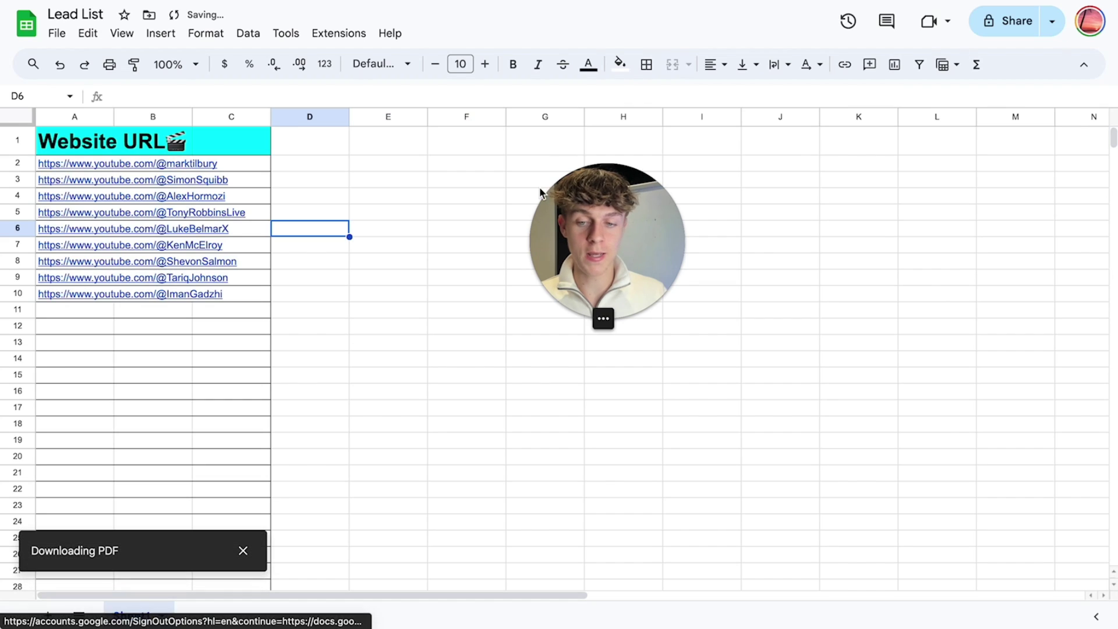
Download the Business Info document describing the podcast as a PDF file.
{"action": "key", "text": "ctrl+Tab"}
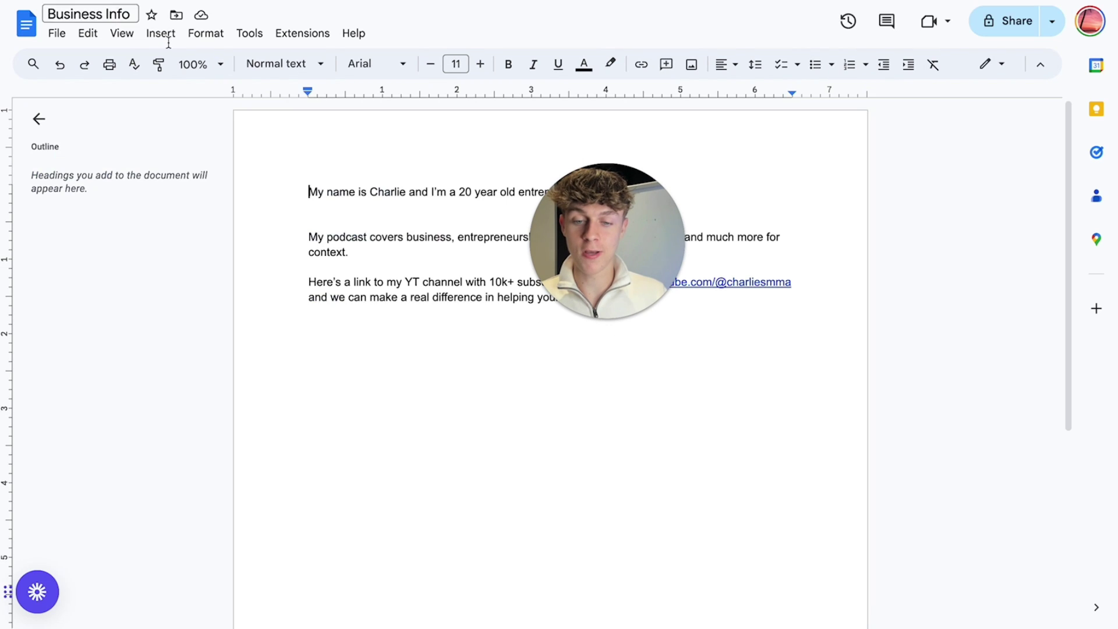
{"action": "left_click_drag", "start_coordinate": [588, 239], "coordinate": [883, 220]}
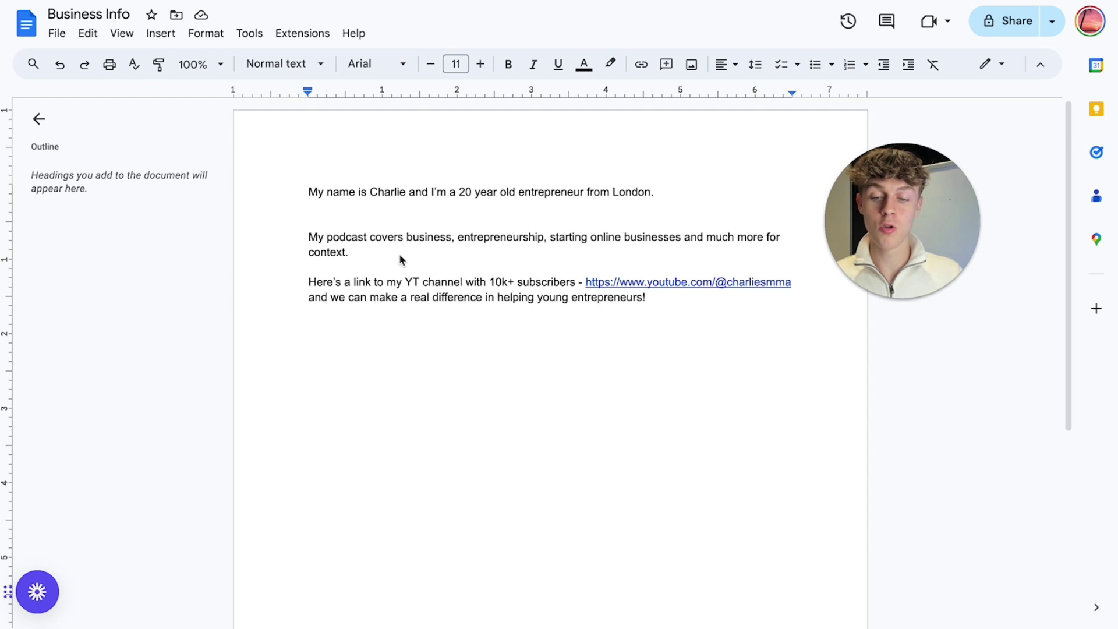
{"action": "left_click_drag", "start_coordinate": [349, 252], "coordinate": [291, 233]}
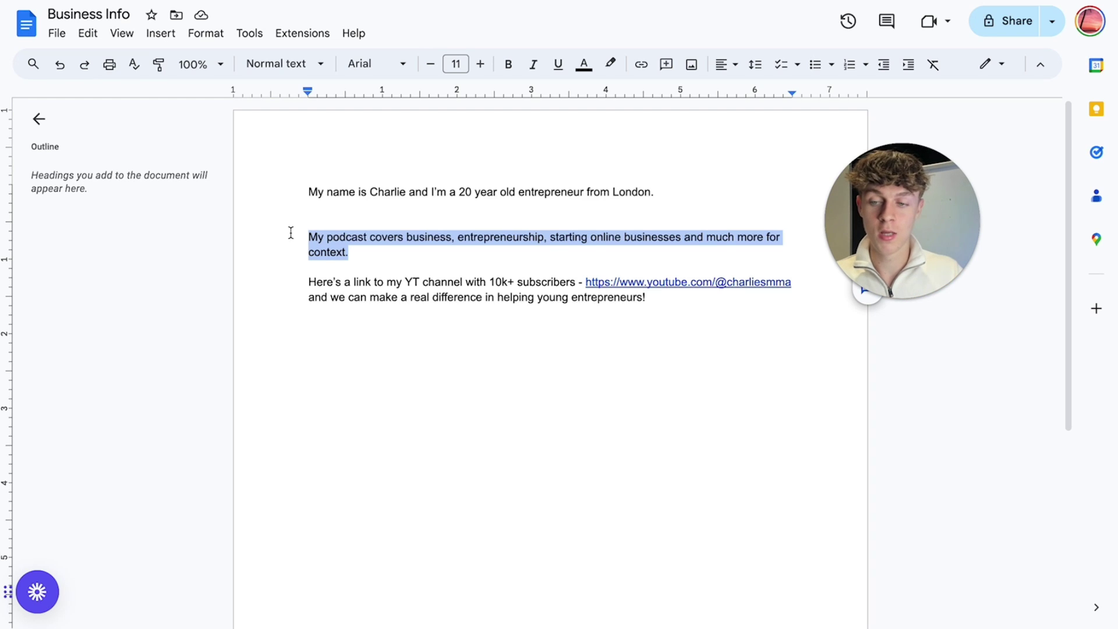
{"action": "left_click", "coordinate": [56, 33]}
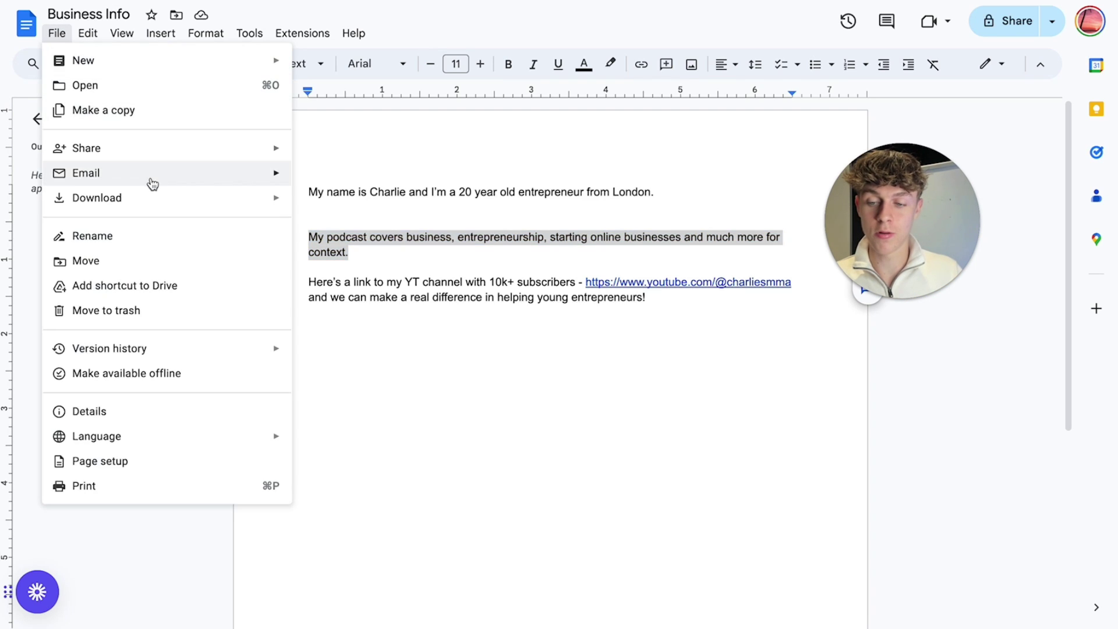
{"action": "mouse_move", "coordinate": [155, 196]}
{"action": "left_click", "coordinate": [387, 277]}
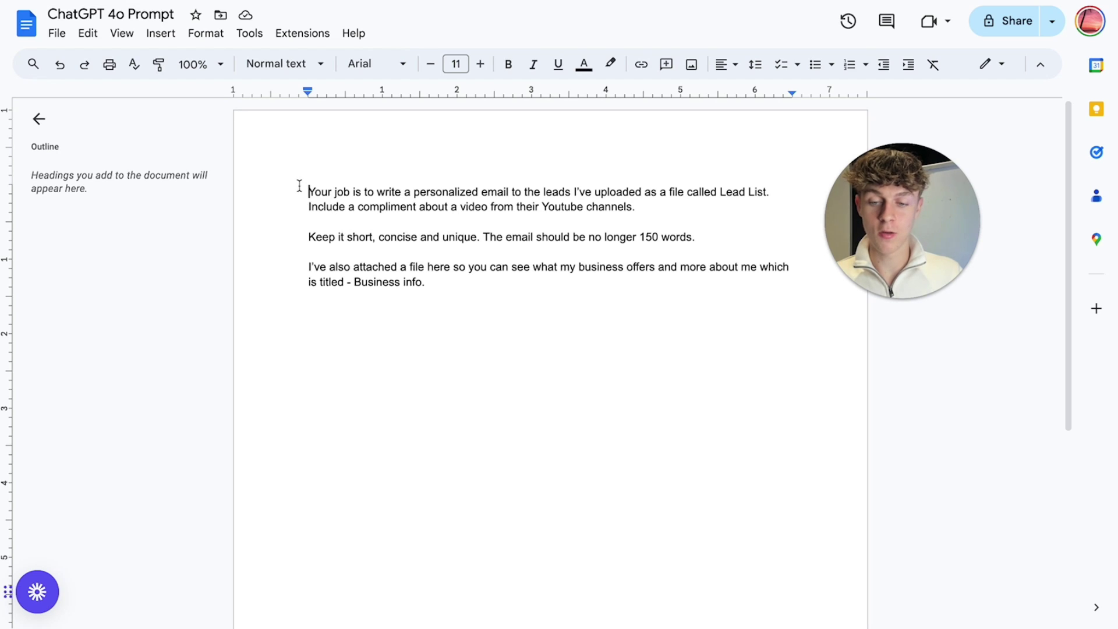
Paste the full lead-email prompt from the Google Doc into the new ChatGPT chat's message box.
{"action": "left_click_drag", "start_coordinate": [300, 185], "coordinate": [466, 294]}
{"action": "key", "text": "ctrl+c"}
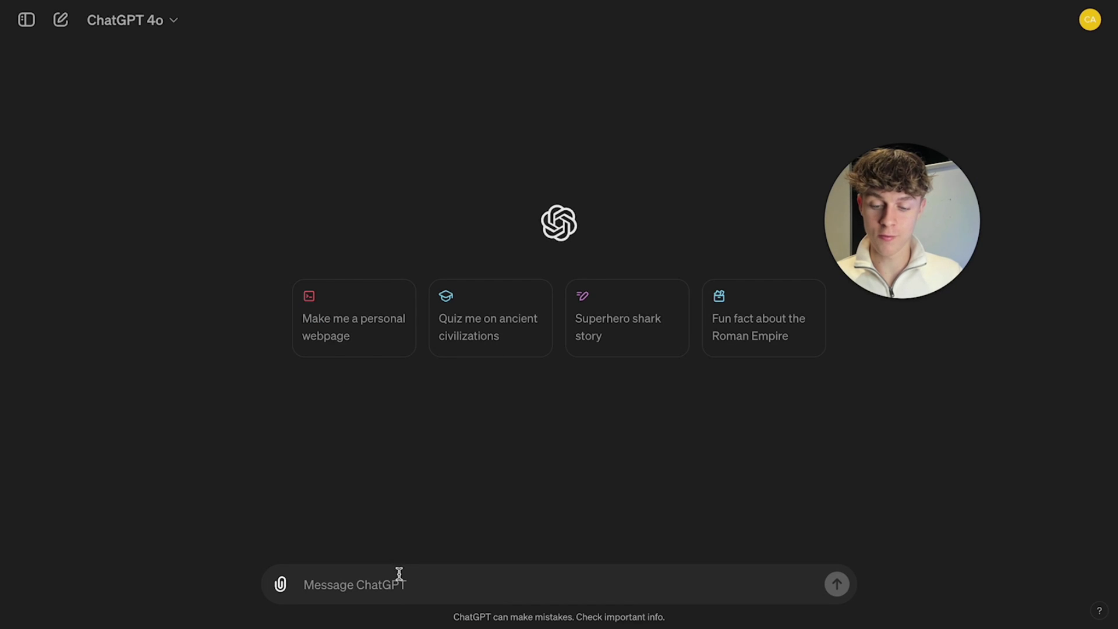
{"action": "left_click", "coordinate": [399, 586]}
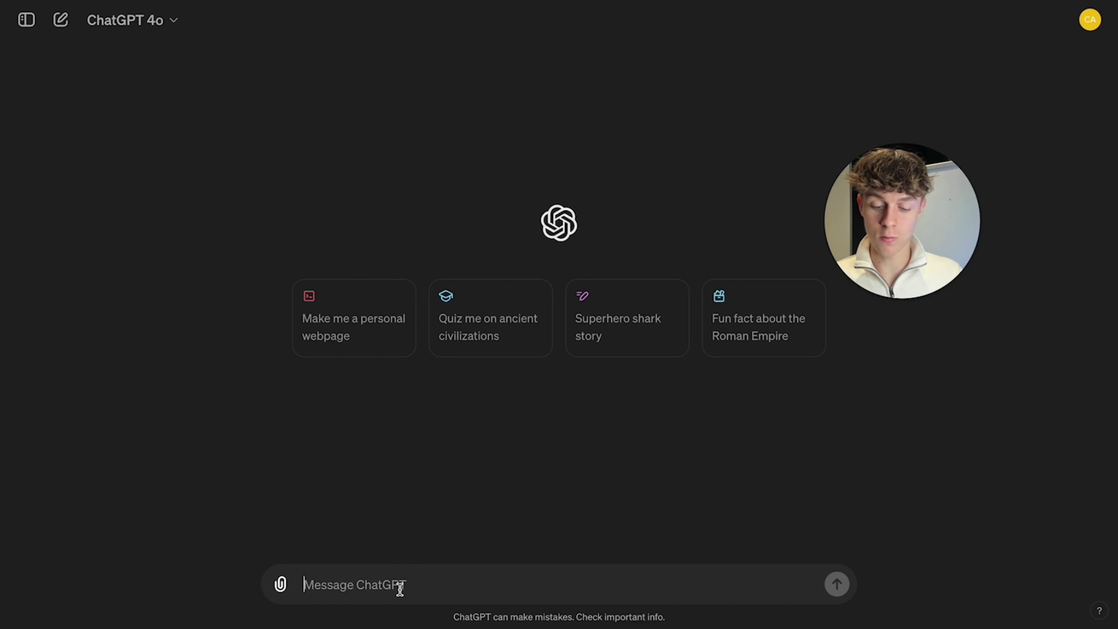
{"action": "key", "text": "ctrl+v"}
{"action": "scroll", "coordinate": [425, 522], "scroll_direction": "up", "scroll_amount": 1}
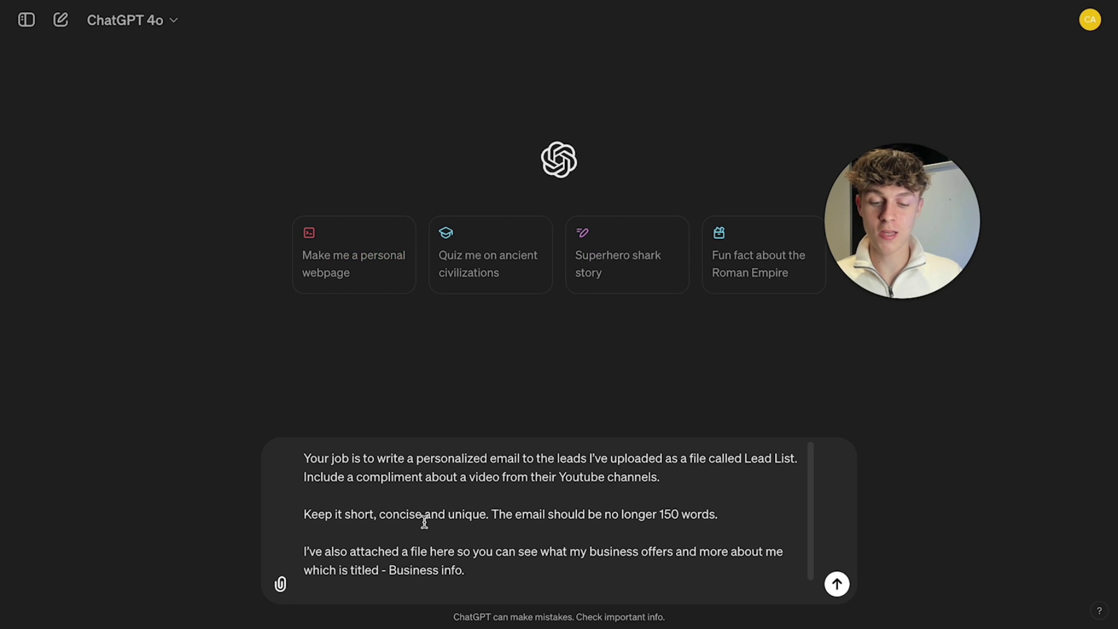
{"action": "left_click_drag", "start_coordinate": [309, 458], "coordinate": [529, 460]}
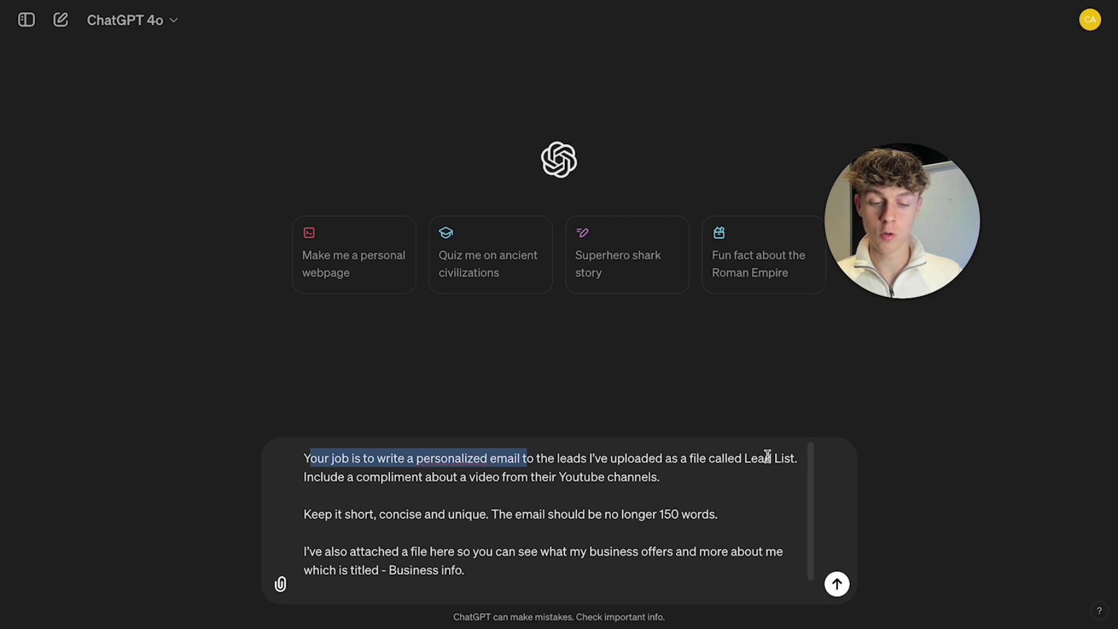
Attach 'Lead List - Sheet1 (6).pdf' and 'Business Info (5).pdf' to the prompt message.
{"action": "left_click", "coordinate": [280, 584]}
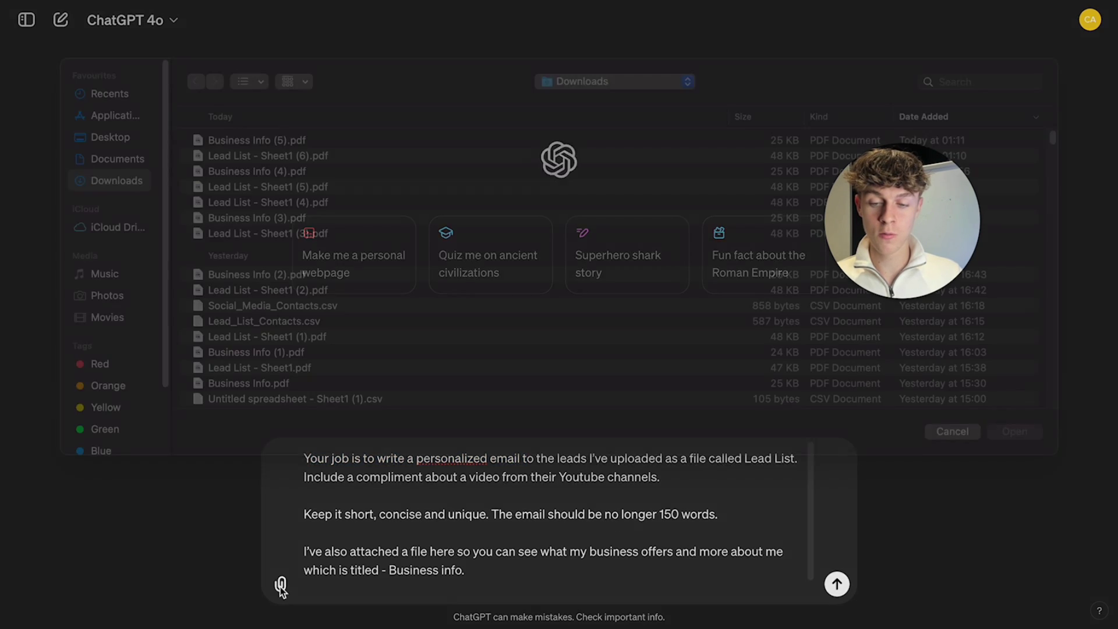
{"action": "left_click", "coordinate": [263, 181]}
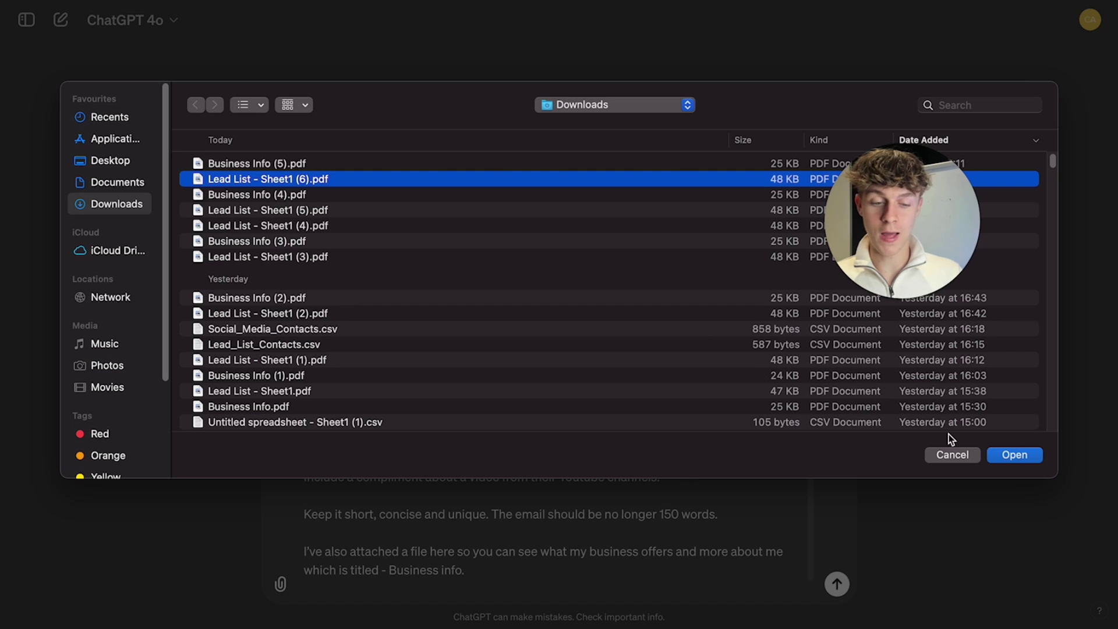
{"action": "left_click", "coordinate": [1014, 455]}
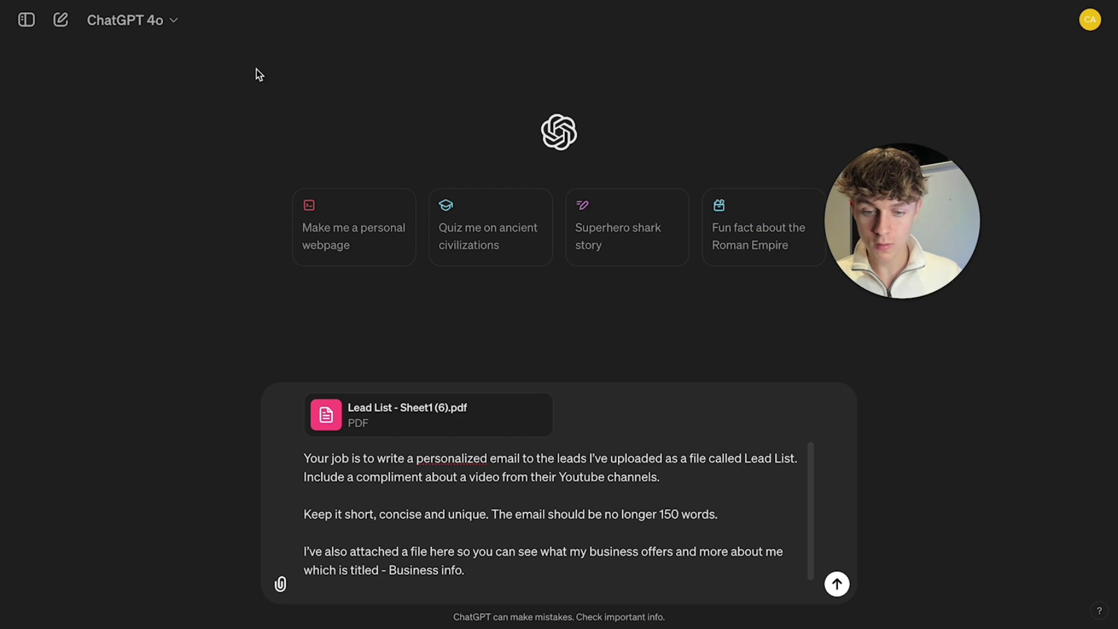
{"action": "left_click", "coordinate": [282, 586]}
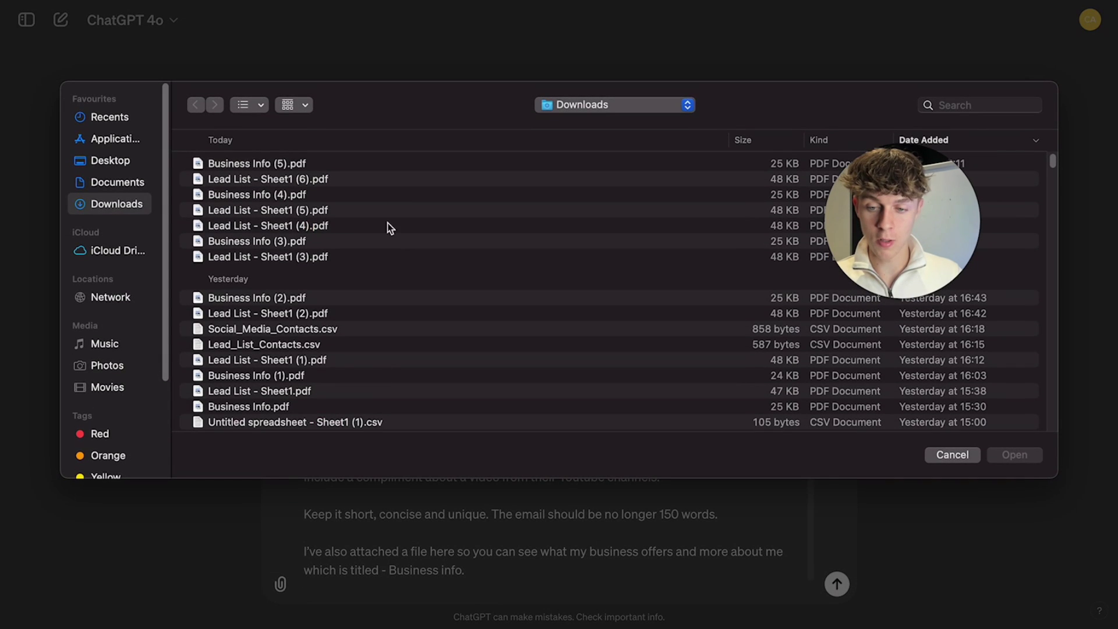
{"action": "left_click", "coordinate": [345, 170]}
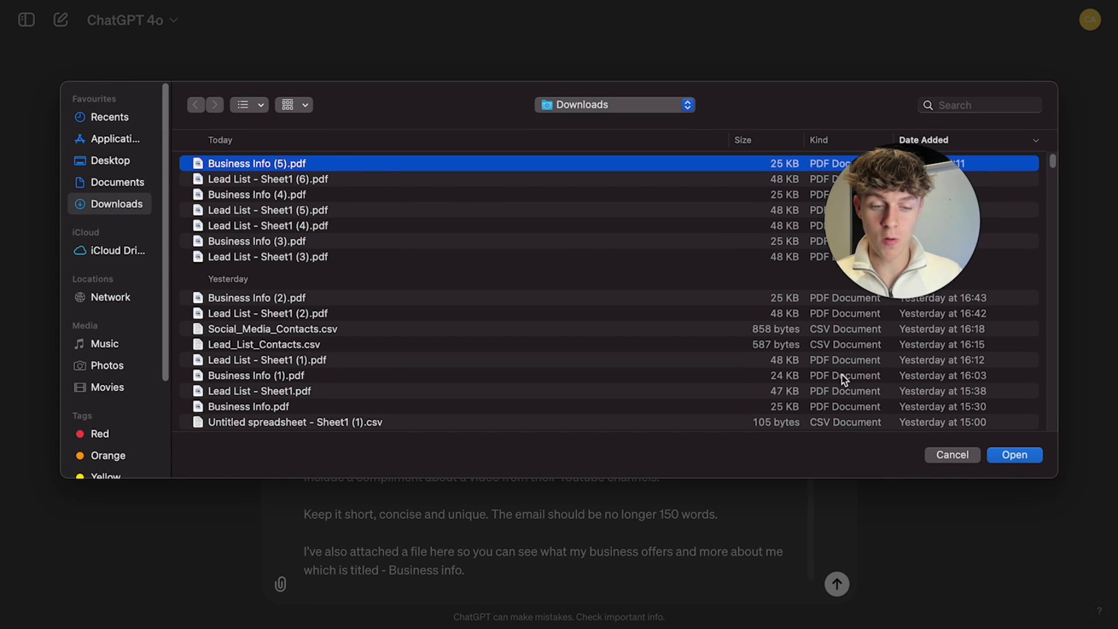
{"action": "left_click", "coordinate": [1016, 459]}
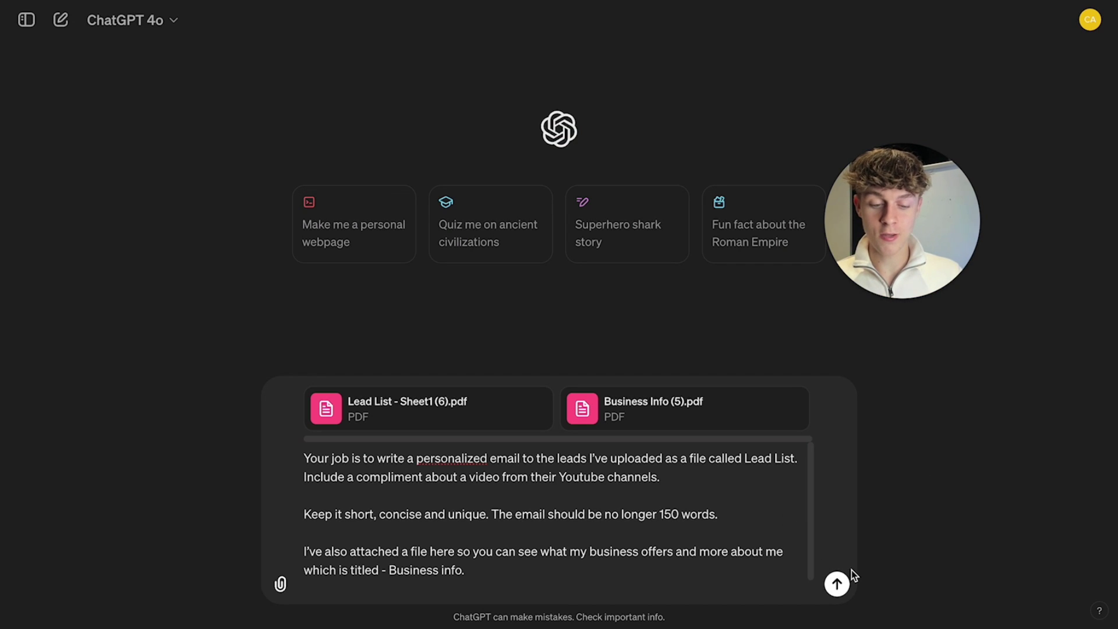
Send the prompt with both PDFs and check the first email's greeting, video title and business details.
{"action": "key", "text": "Return"}
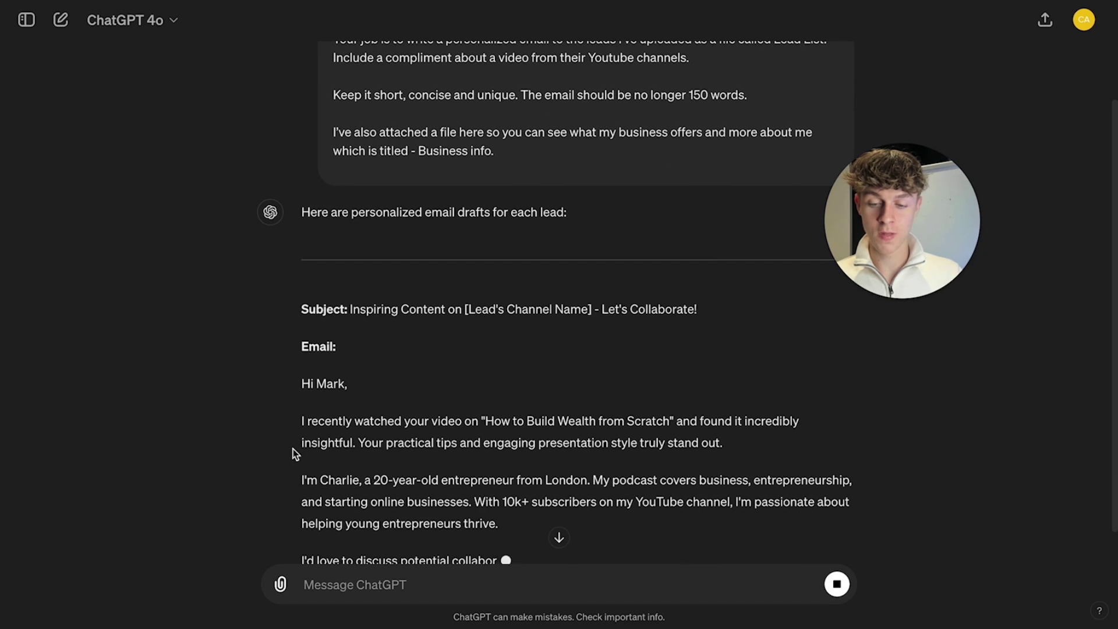
{"action": "left_click_drag", "start_coordinate": [296, 314], "coordinate": [355, 316]}
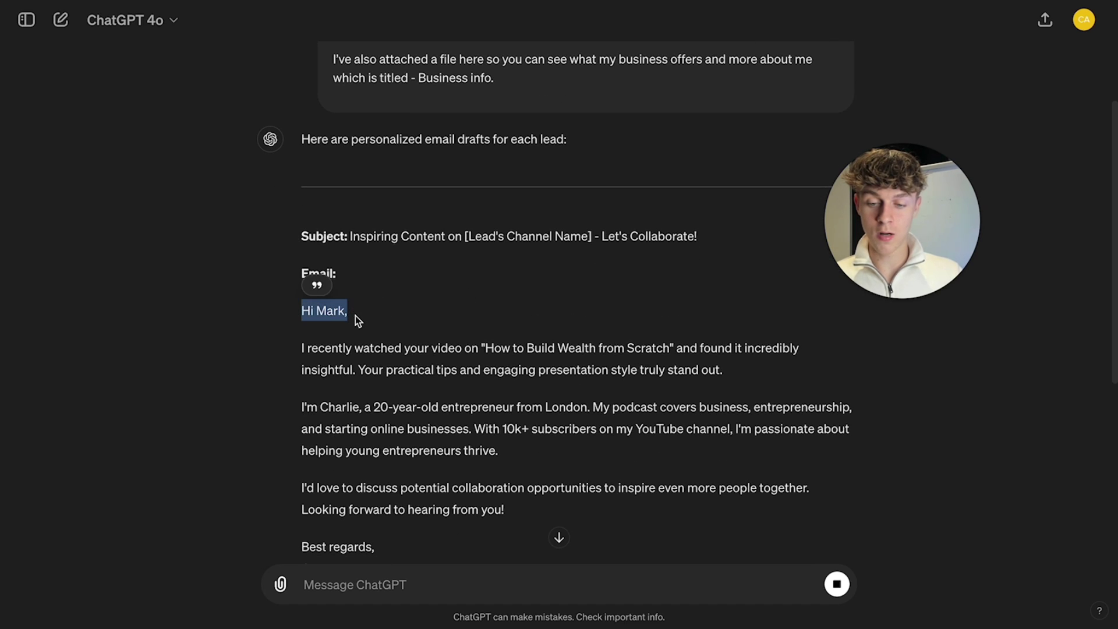
{"action": "left_click_drag", "start_coordinate": [304, 348], "coordinate": [502, 348]}
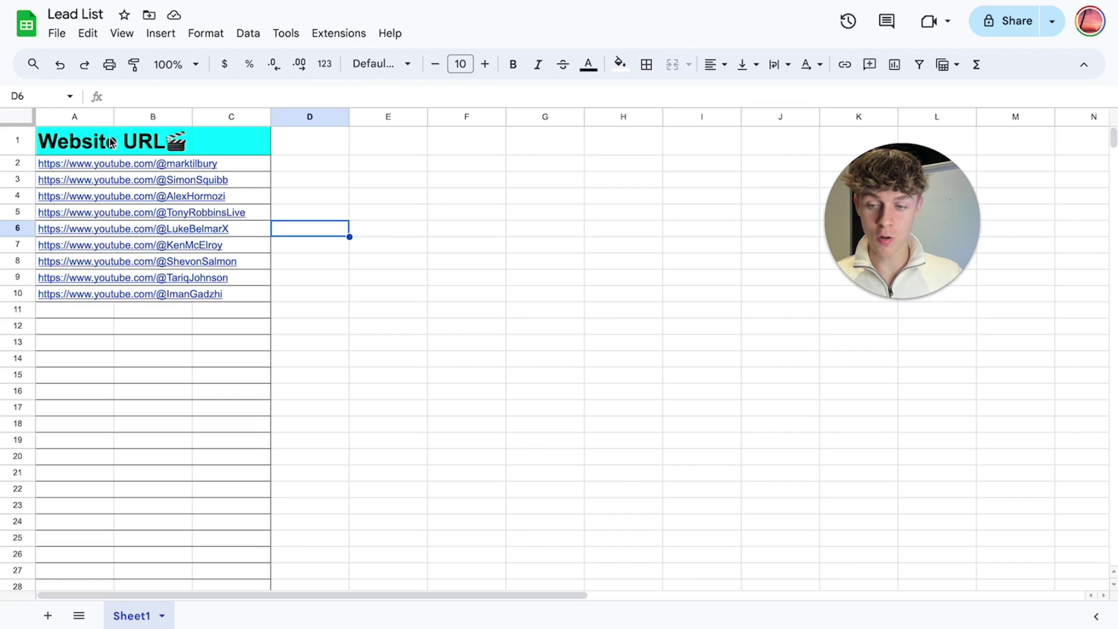
{"action": "left_click", "coordinate": [89, 163]}
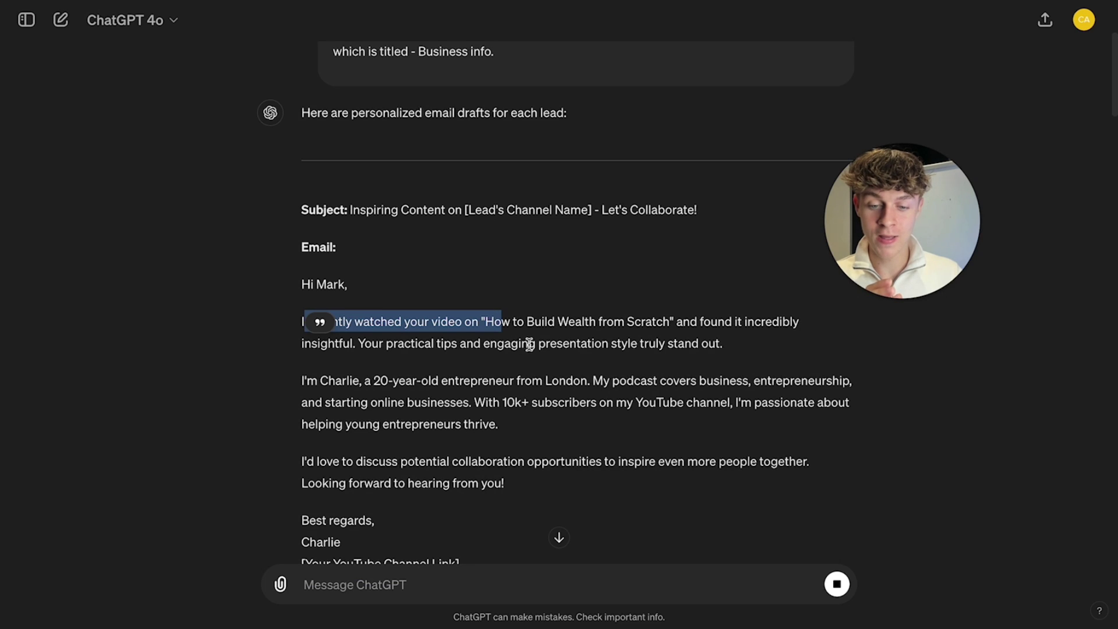
{"action": "left_click", "coordinate": [569, 340]}
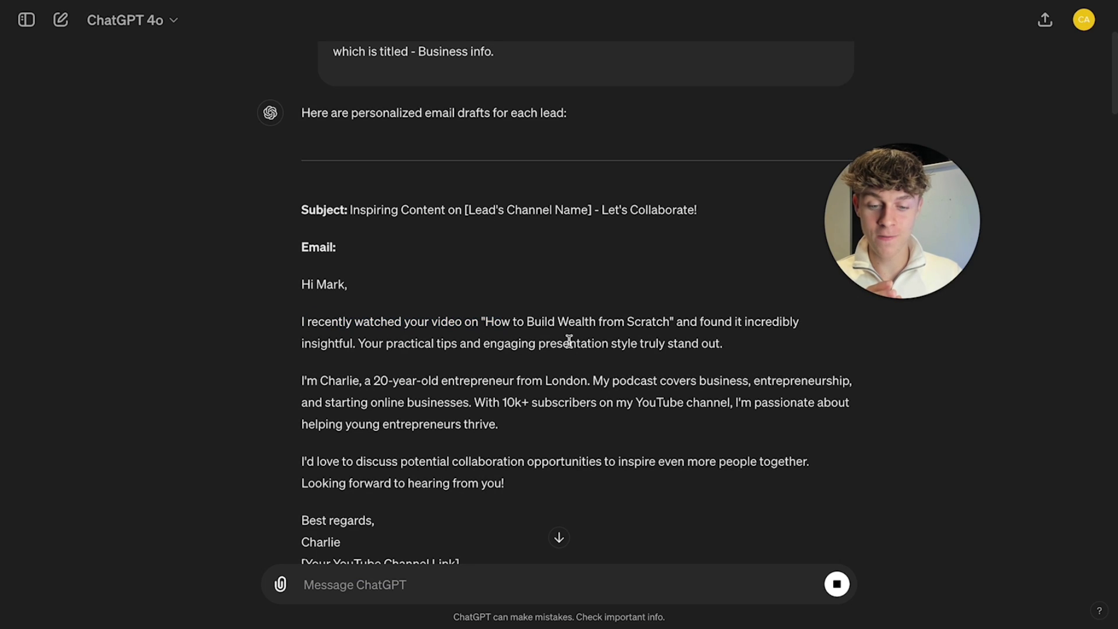
{"action": "left_click_drag", "start_coordinate": [482, 321], "coordinate": [671, 327]}
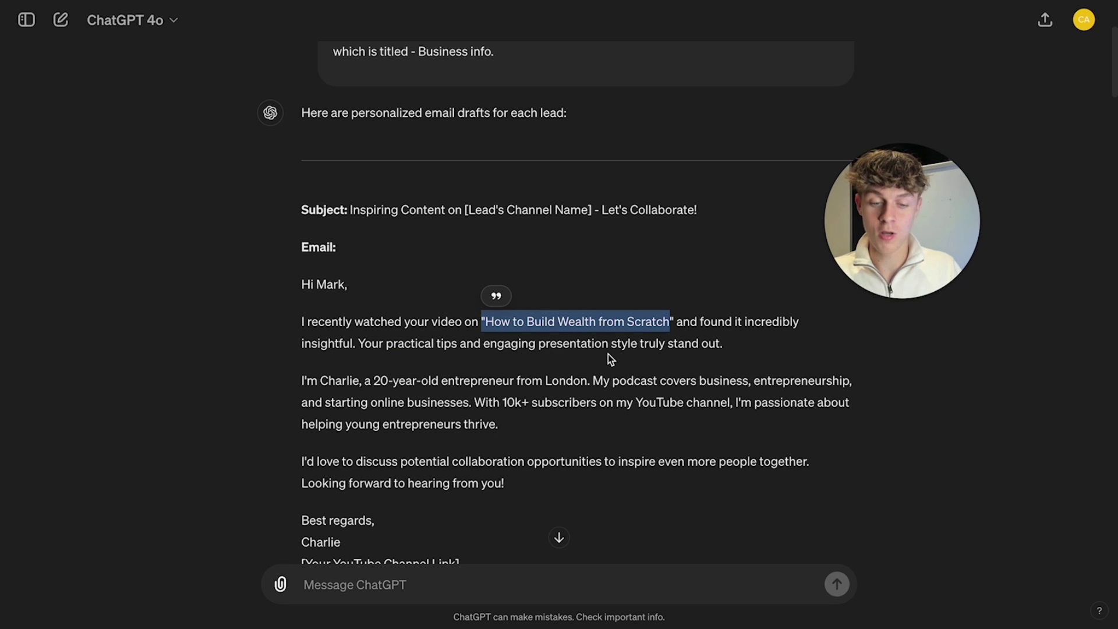
{"action": "left_click_drag", "start_coordinate": [306, 379], "coordinate": [724, 381]}
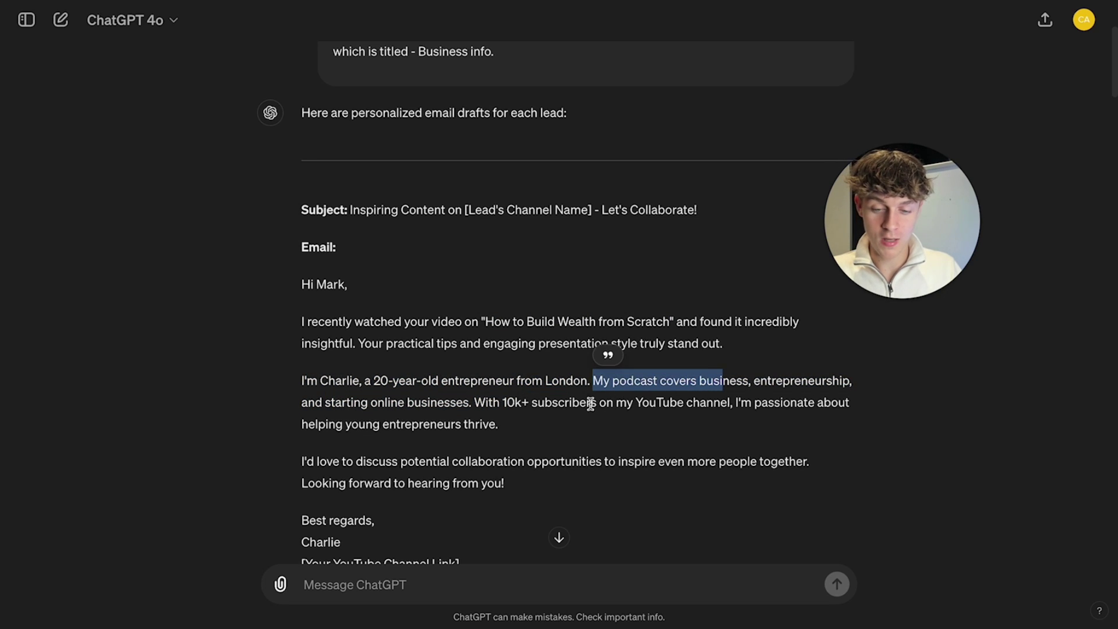
Read the first email through to its sign-off and cross-check it against the Lead List sheet.
{"action": "scroll", "coordinate": [488, 404], "scroll_direction": "down", "scroll_amount": 1}
{"action": "left_click_drag", "start_coordinate": [302, 410], "coordinate": [611, 385]}
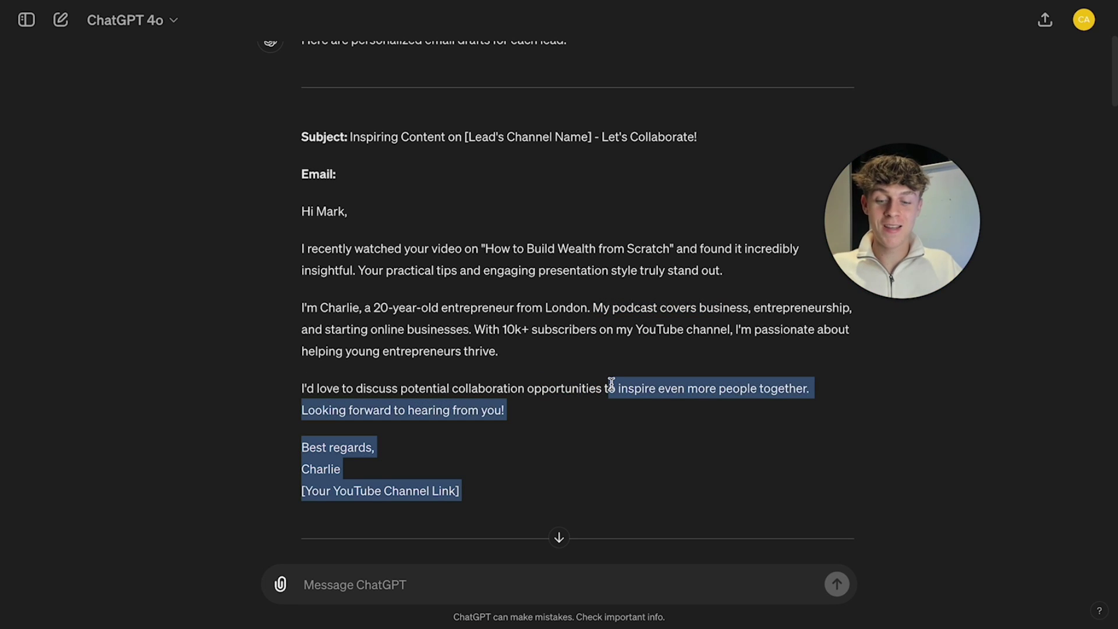
{"action": "left_click", "coordinate": [381, 473]}
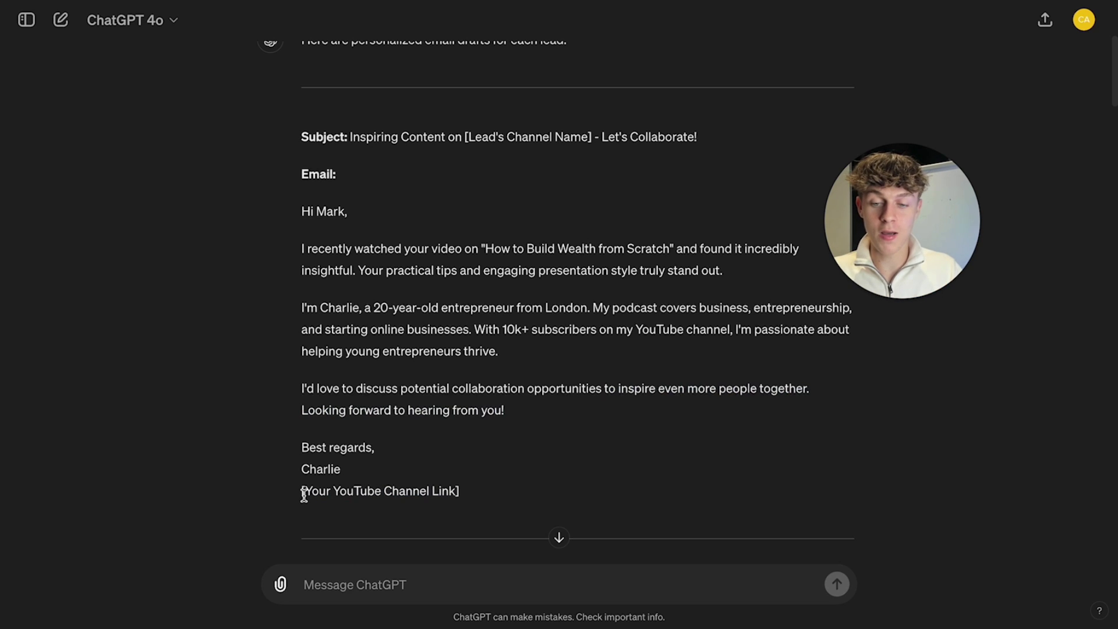
{"action": "scroll", "coordinate": [304, 495], "scroll_direction": "up", "scroll_amount": 1}
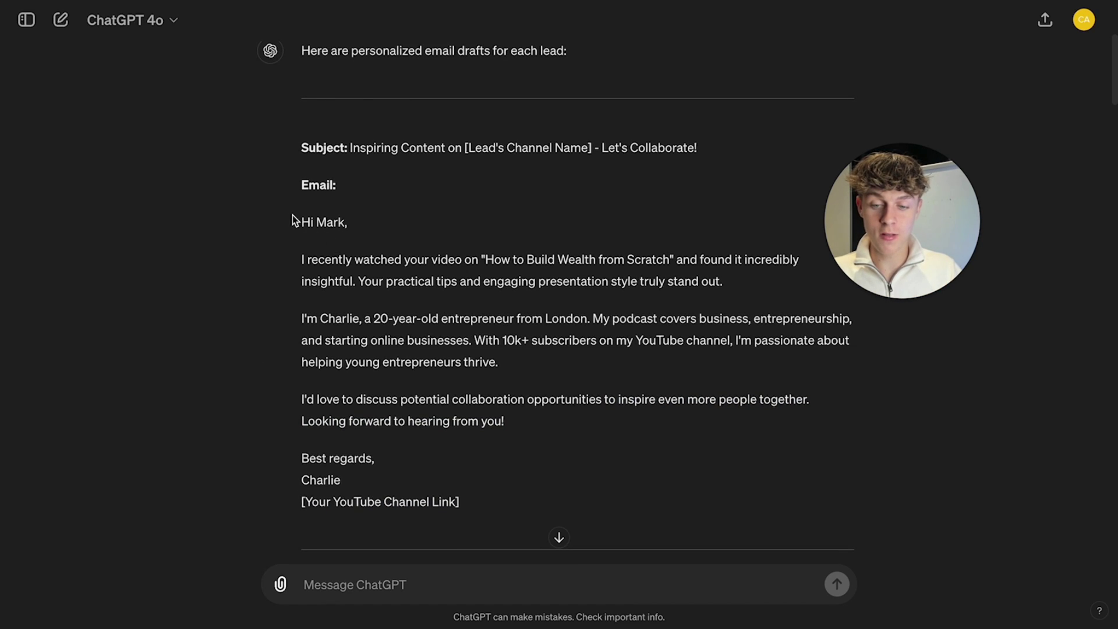
{"action": "left_click_drag", "start_coordinate": [297, 224], "coordinate": [539, 490]}
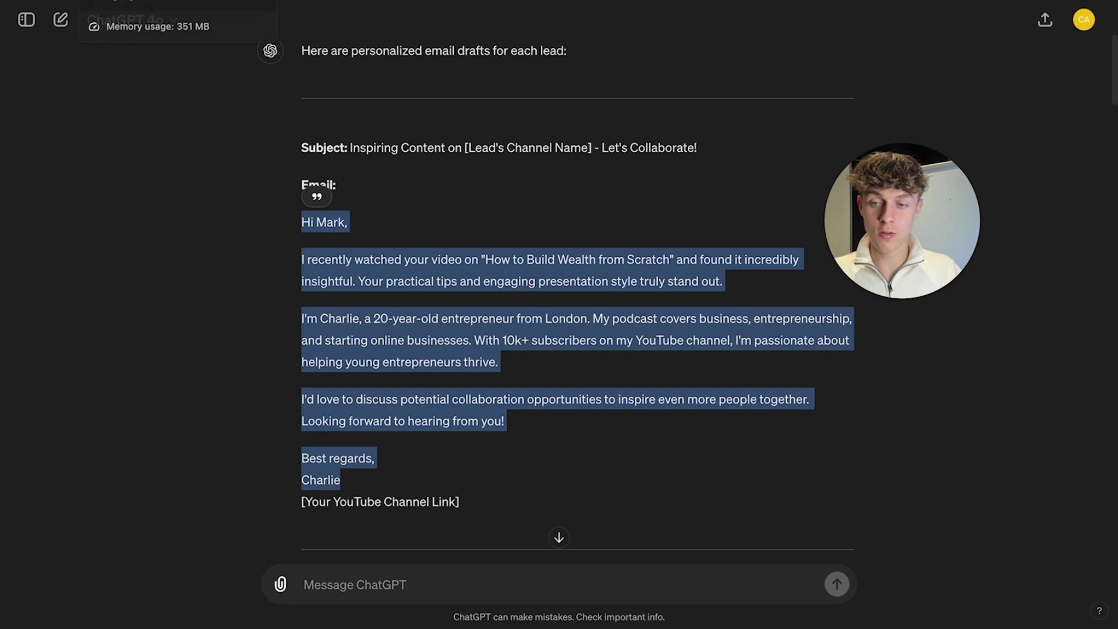
{"action": "left_click", "coordinate": [134, 9]}
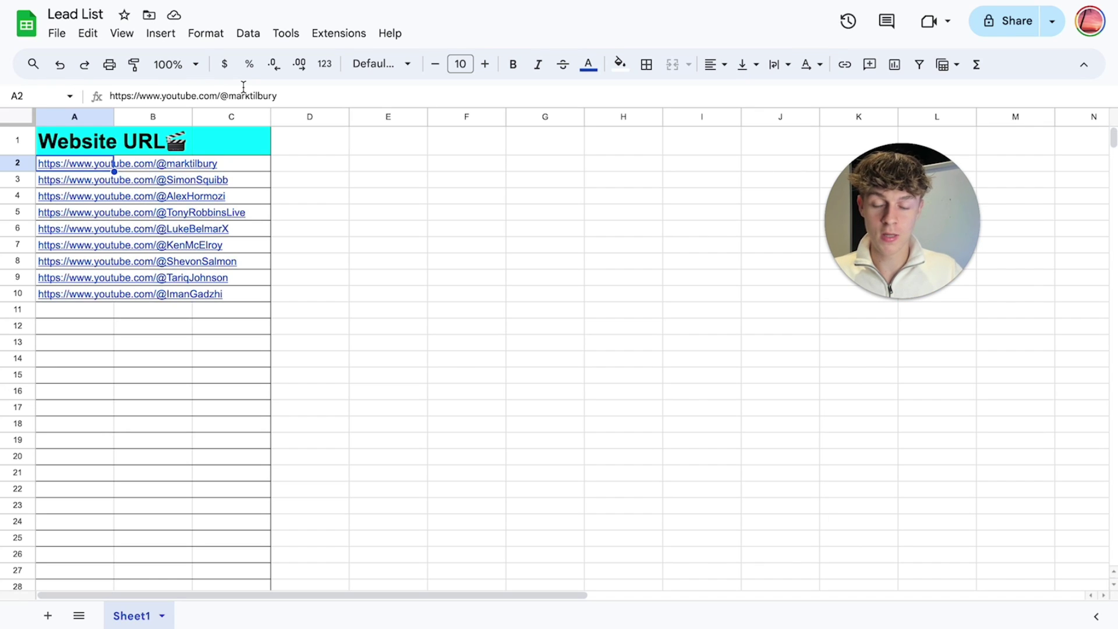
{"action": "key", "text": "ctrl+tab"}
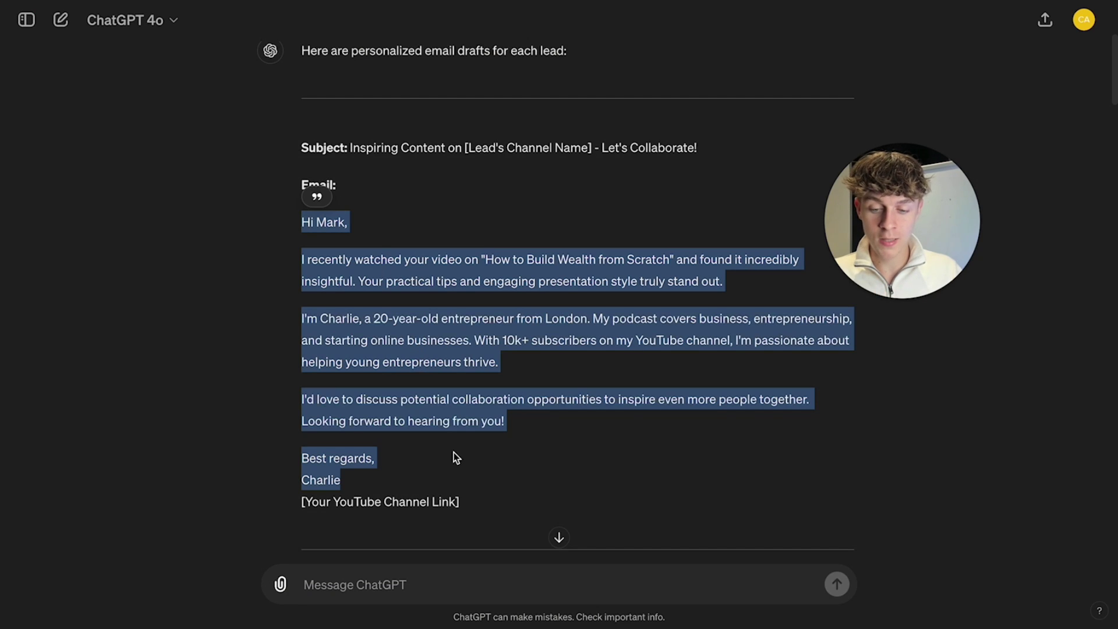
Scroll through the remaining email drafts, noting the video mention in the second email.
{"action": "scroll", "coordinate": [453, 453], "scroll_direction": "down", "scroll_amount": 3}
{"action": "scroll", "coordinate": [454, 452], "scroll_direction": "down", "scroll_amount": 15}
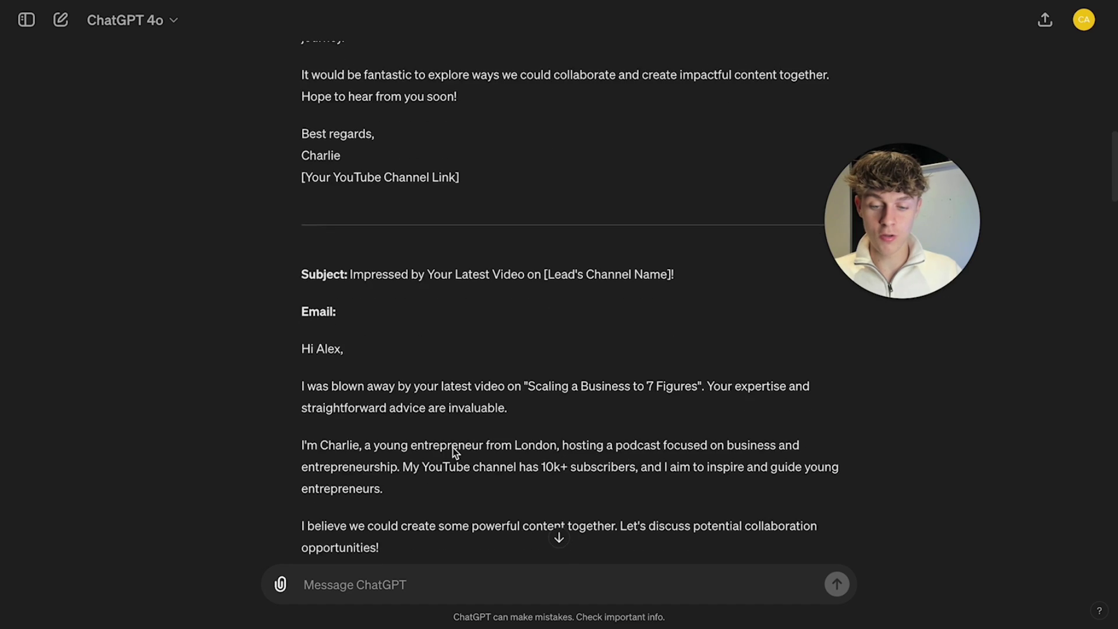
{"action": "scroll", "coordinate": [454, 452], "scroll_direction": "down", "scroll_amount": 20}
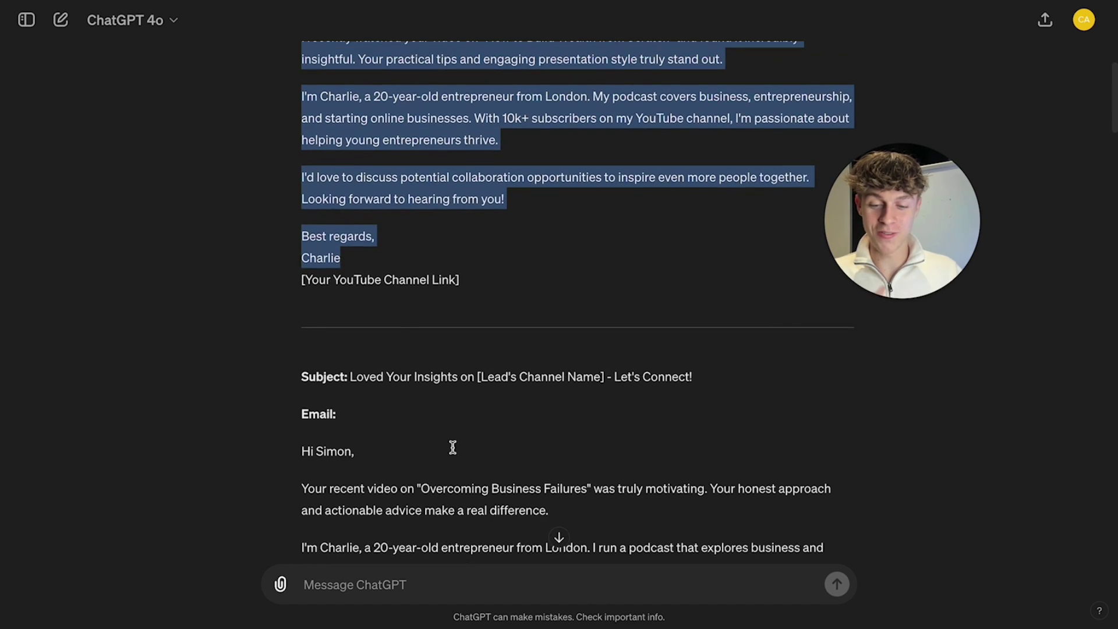
{"action": "scroll", "coordinate": [453, 446], "scroll_direction": "down", "scroll_amount": 3}
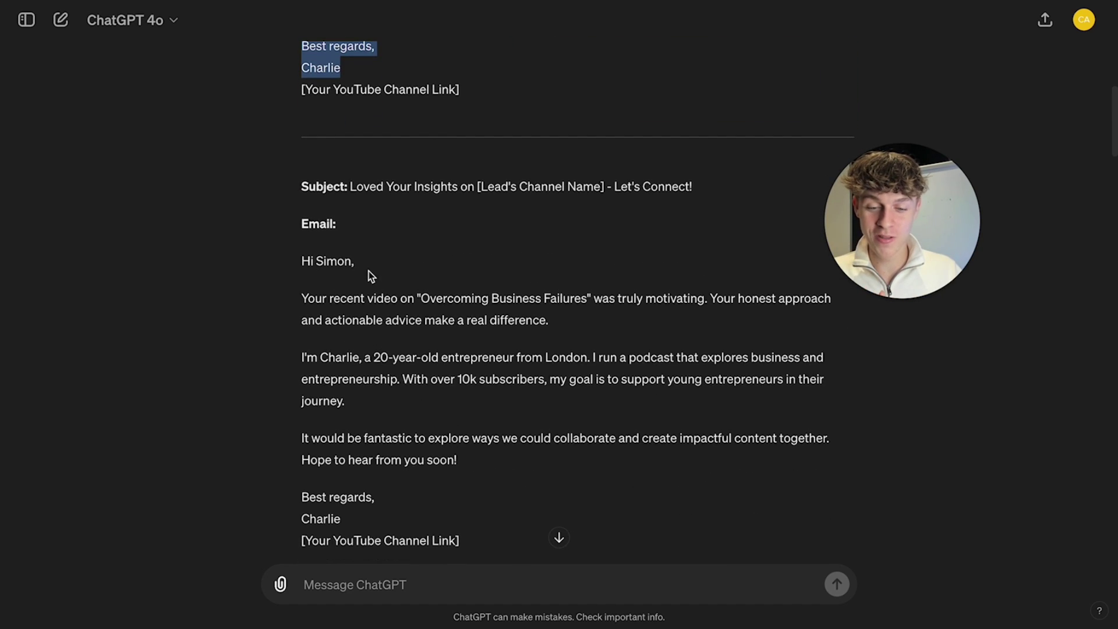
{"action": "left_click_drag", "start_coordinate": [315, 269], "coordinate": [474, 269]}
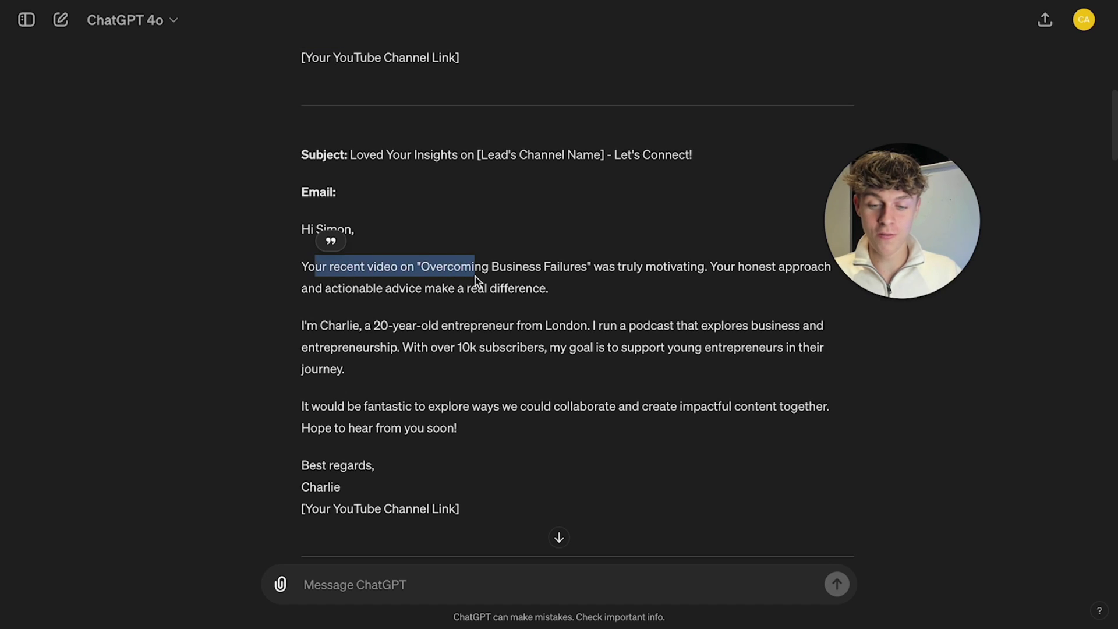
{"action": "scroll", "coordinate": [571, 271], "scroll_direction": "down", "scroll_amount": 1}
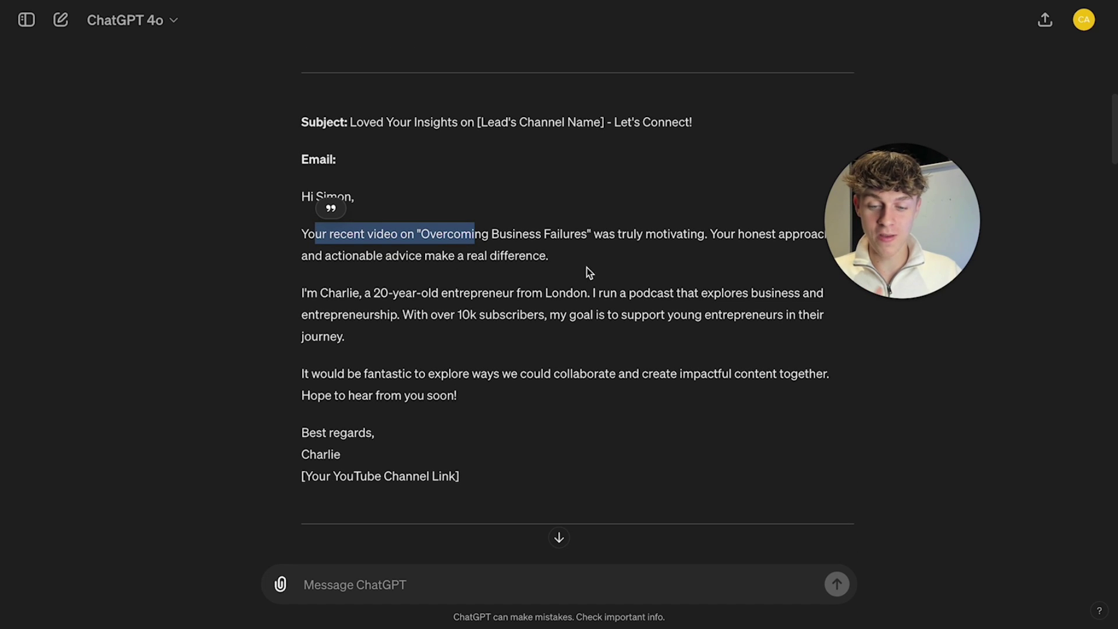
{"action": "scroll", "coordinate": [385, 270], "scroll_direction": "down", "scroll_amount": 2}
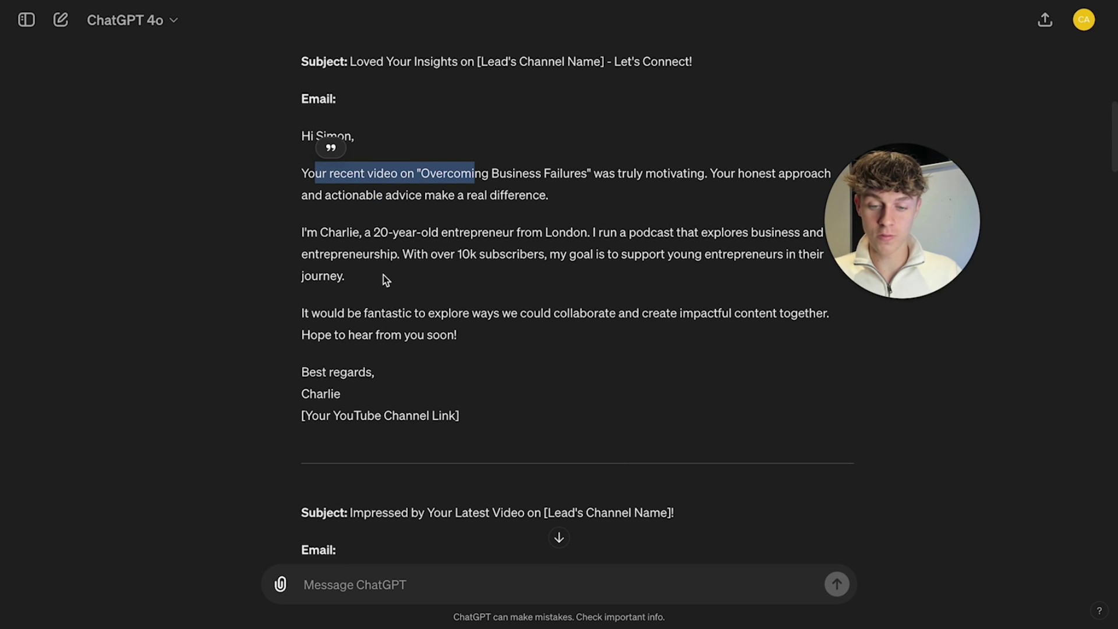
{"action": "scroll", "coordinate": [385, 278], "scroll_direction": "down", "scroll_amount": 9}
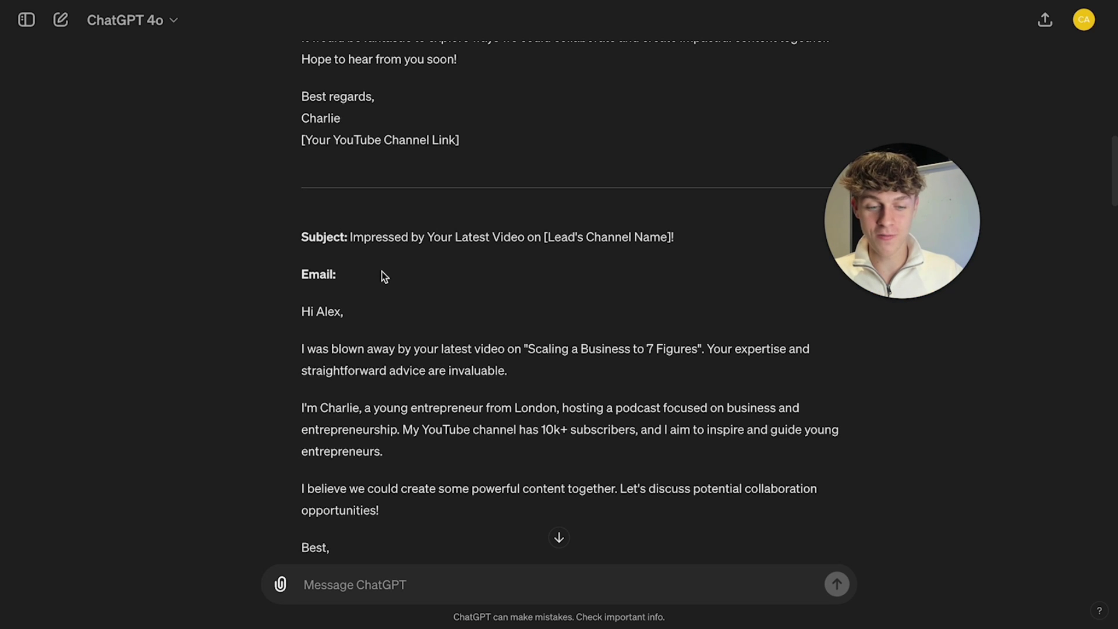
{"action": "scroll", "coordinate": [385, 277], "scroll_direction": "down", "scroll_amount": 10}
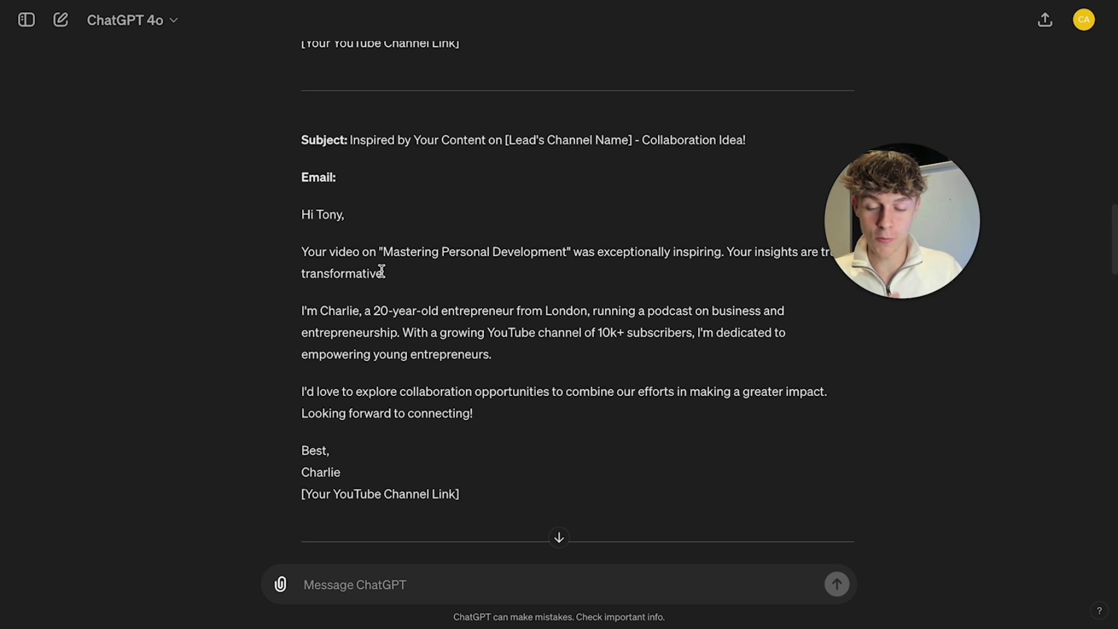
{"action": "scroll", "coordinate": [382, 274], "scroll_direction": "down", "scroll_amount": 15}
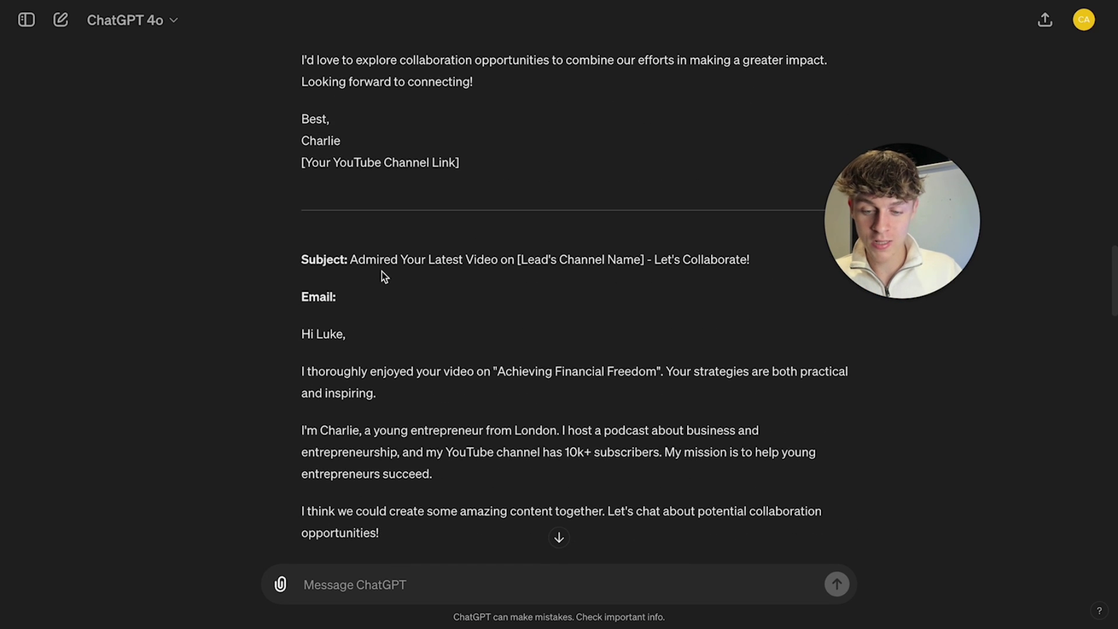
{"action": "scroll", "coordinate": [384, 275], "scroll_direction": "down", "scroll_amount": 4}
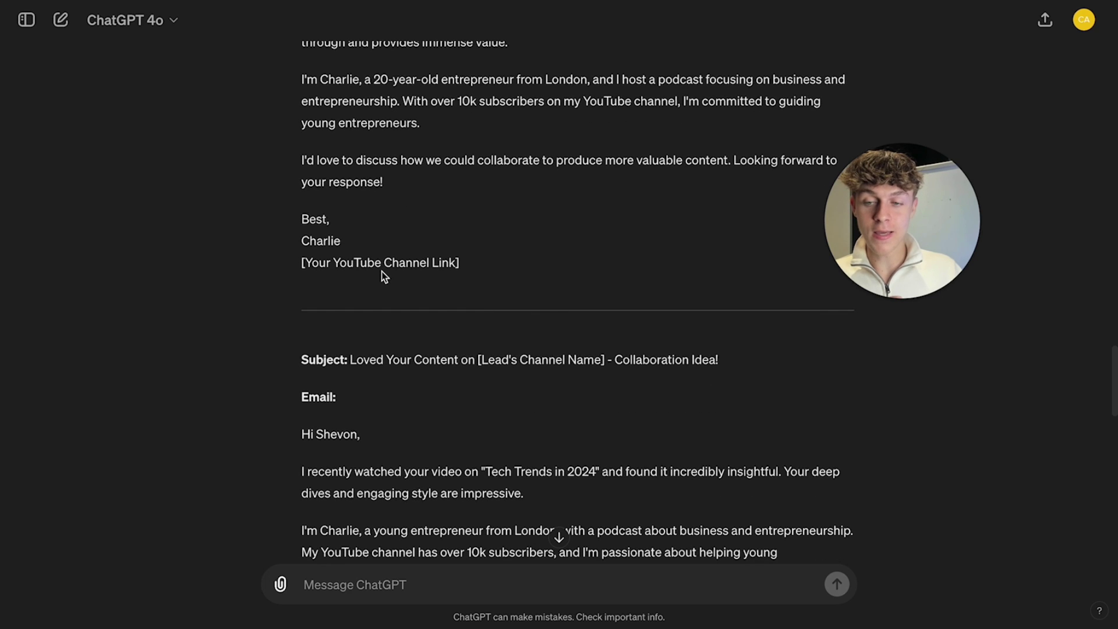
{"action": "scroll", "coordinate": [383, 275], "scroll_direction": "down", "scroll_amount": 14}
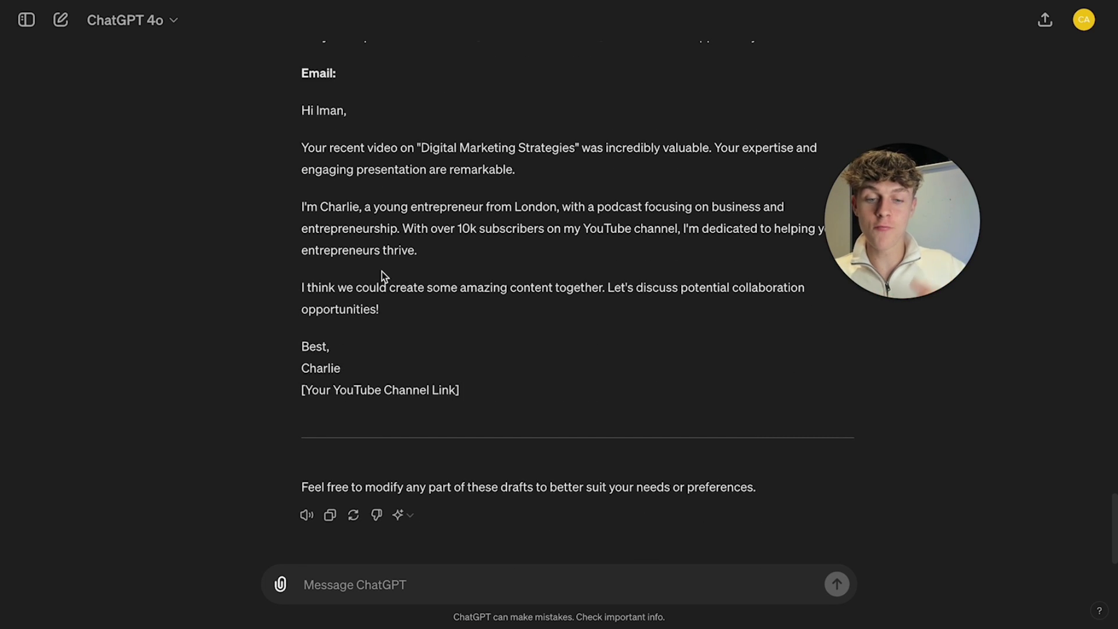
{"action": "scroll", "coordinate": [383, 276], "scroll_direction": "up", "scroll_amount": 1}
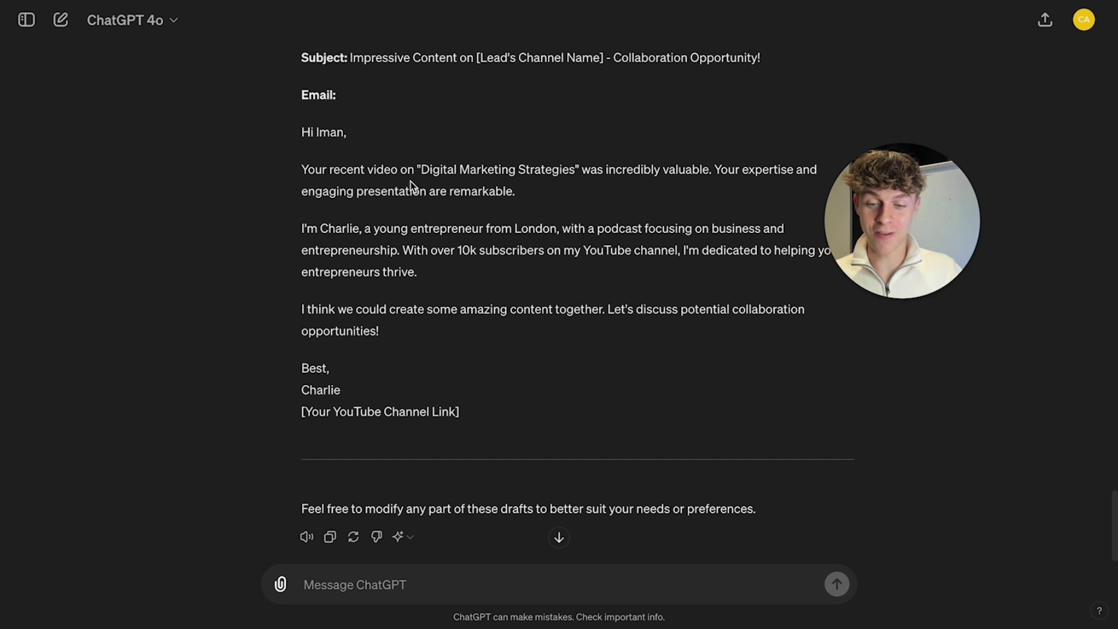
Review the last email's greeting and quoted video title before starting a new request.
{"action": "left_click_drag", "start_coordinate": [302, 132], "coordinate": [380, 132]}
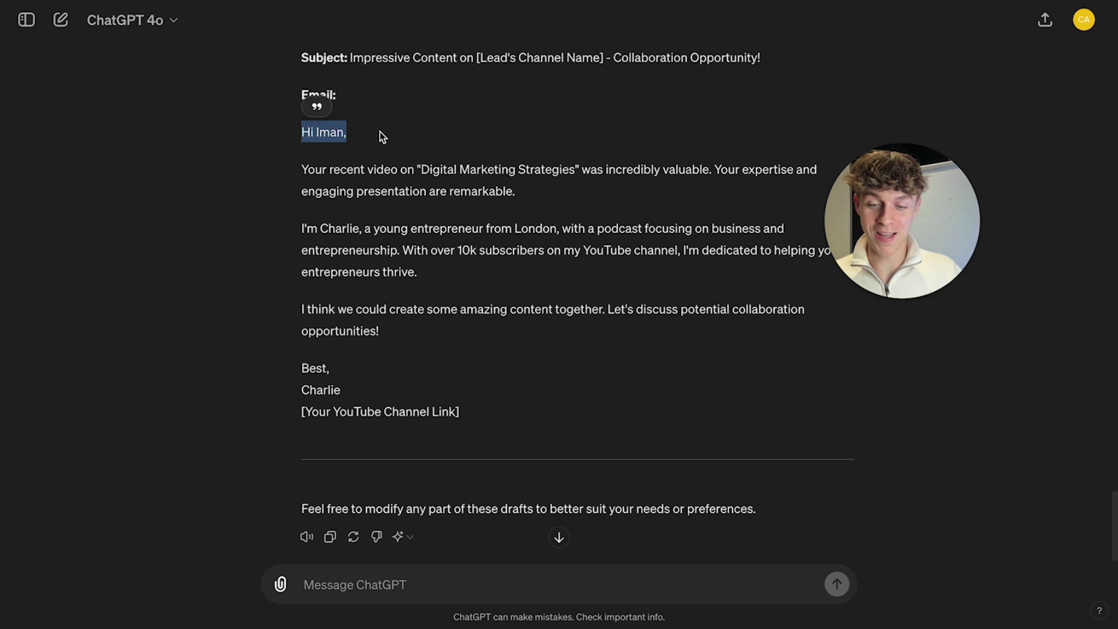
{"action": "left_click", "coordinate": [336, 172]}
{"action": "left_click_drag", "start_coordinate": [336, 172], "coordinate": [497, 175]}
{"action": "left_click", "coordinate": [458, 172]}
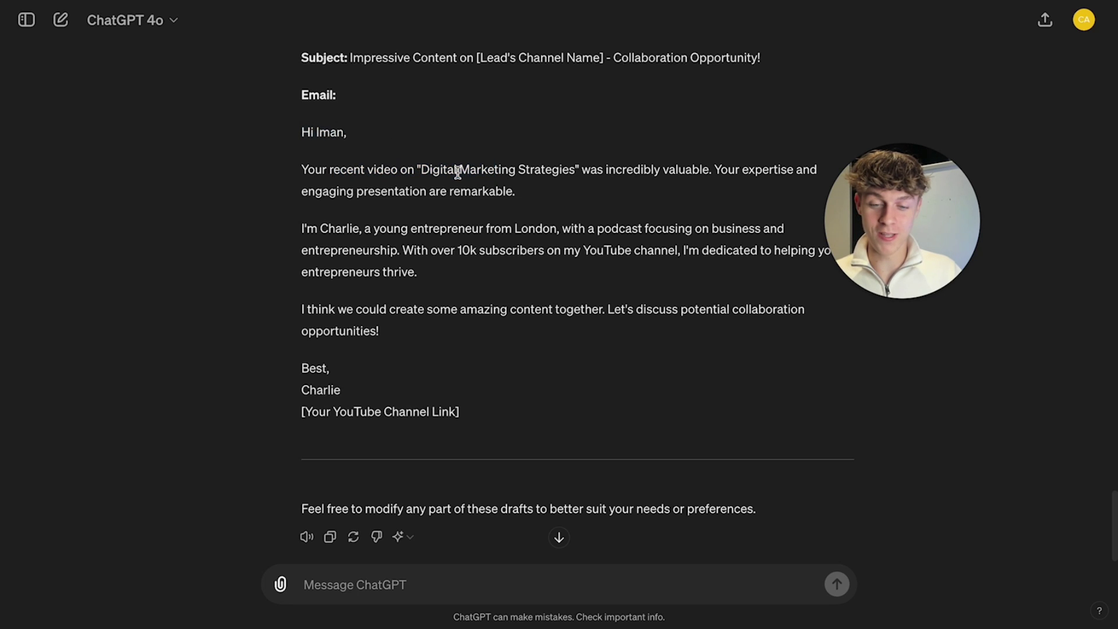
{"action": "left_click_drag", "start_coordinate": [576, 169], "coordinate": [484, 171]}
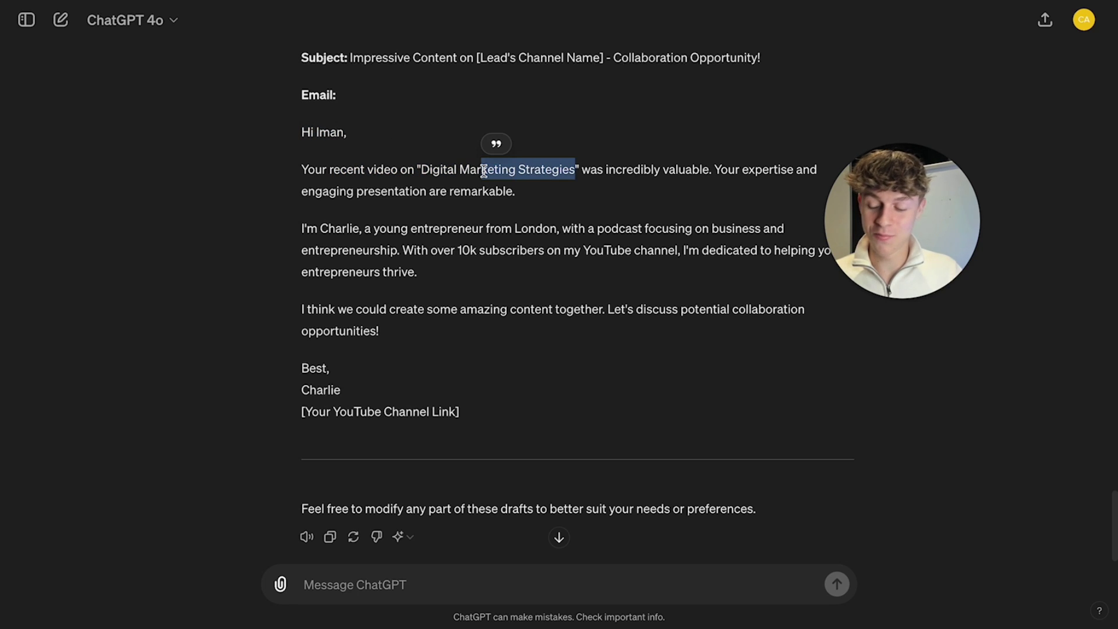
{"action": "left_click", "coordinate": [415, 582]}
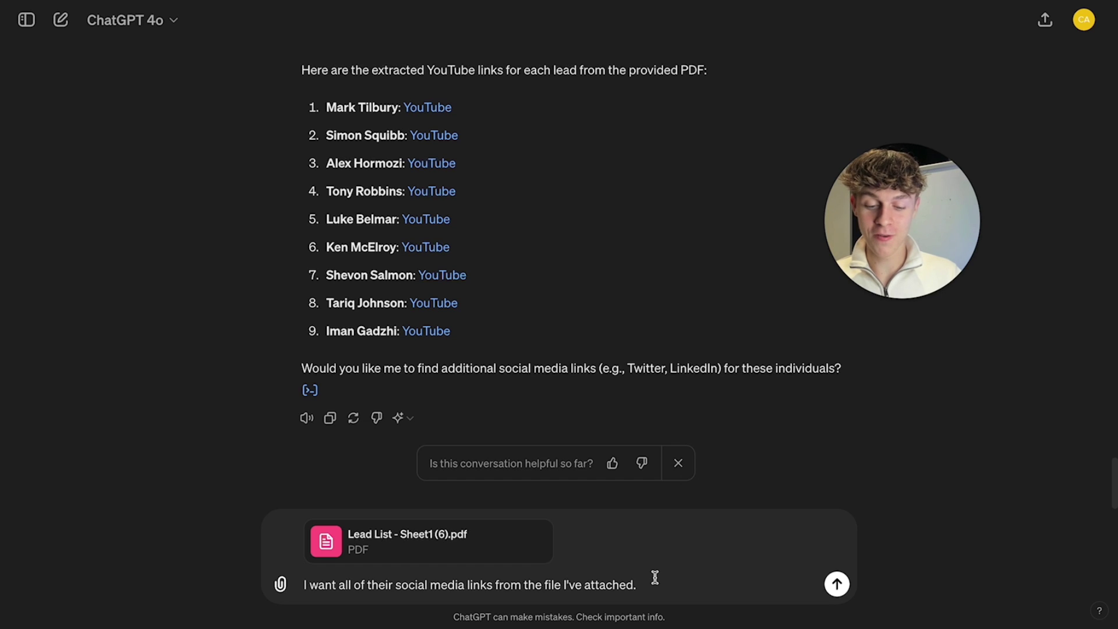
Send the request for every lead's social media links and scroll through the per-lead list.
{"action": "key", "text": "Return"}
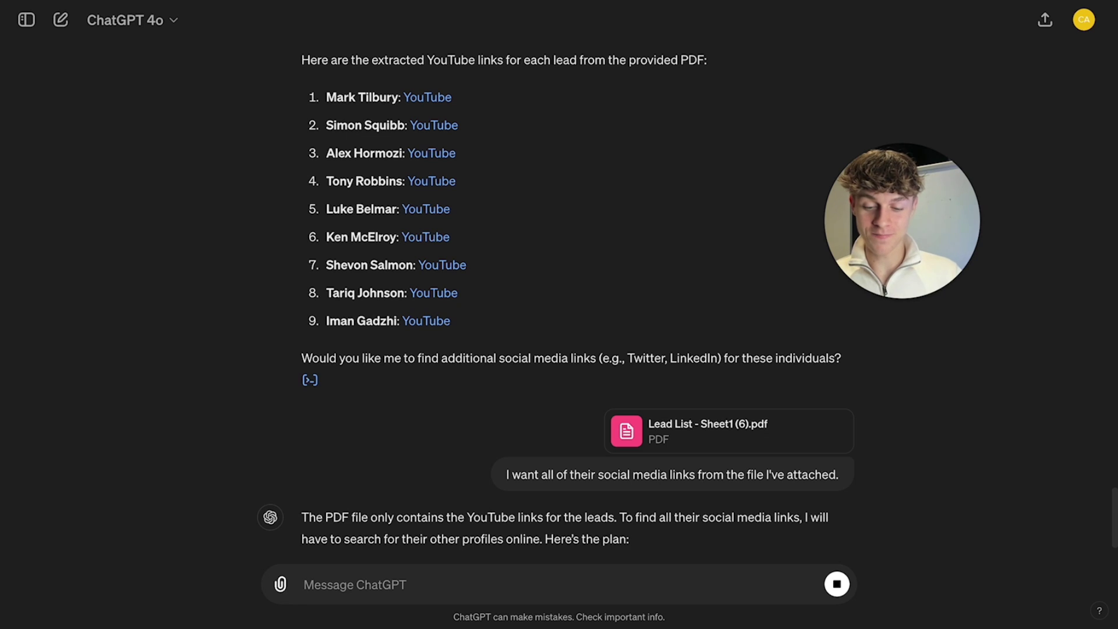
{"action": "scroll", "coordinate": [508, 527], "scroll_direction": "down", "scroll_amount": 3}
{"action": "scroll", "coordinate": [508, 527], "scroll_direction": "down", "scroll_amount": 3}
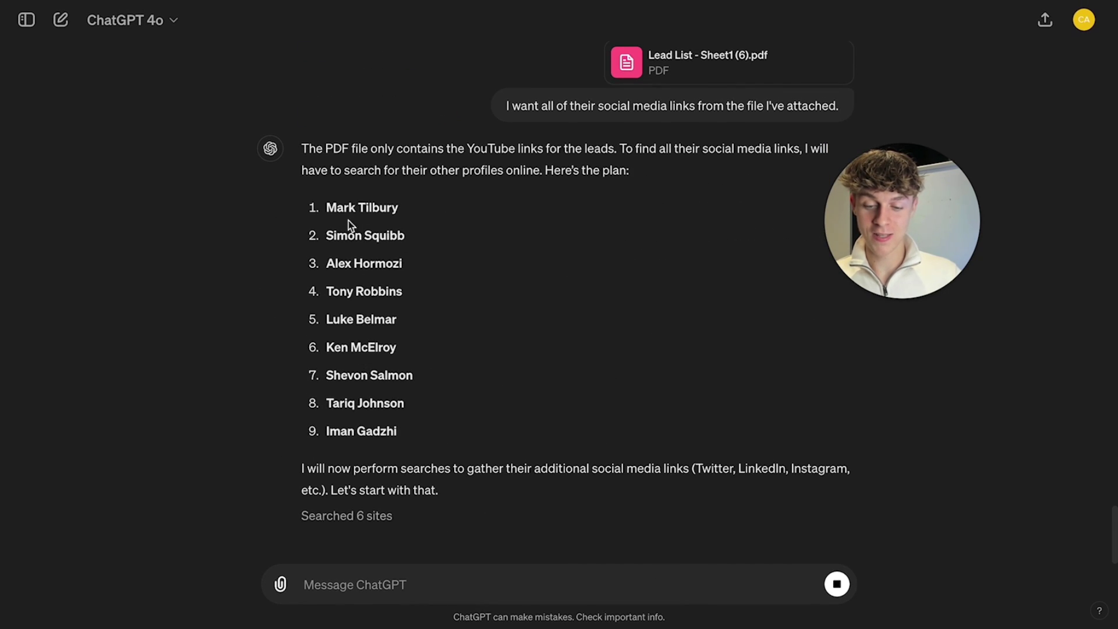
{"action": "scroll", "coordinate": [244, 525], "scroll_direction": "down", "scroll_amount": 3}
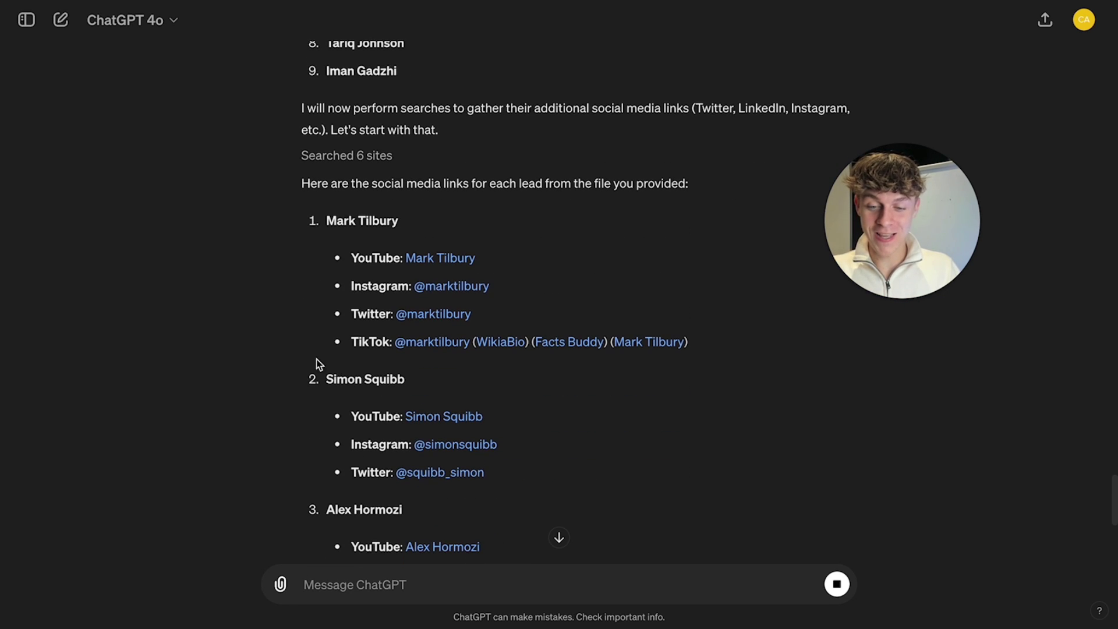
{"action": "scroll", "coordinate": [222, 335], "scroll_direction": "up", "scroll_amount": 2}
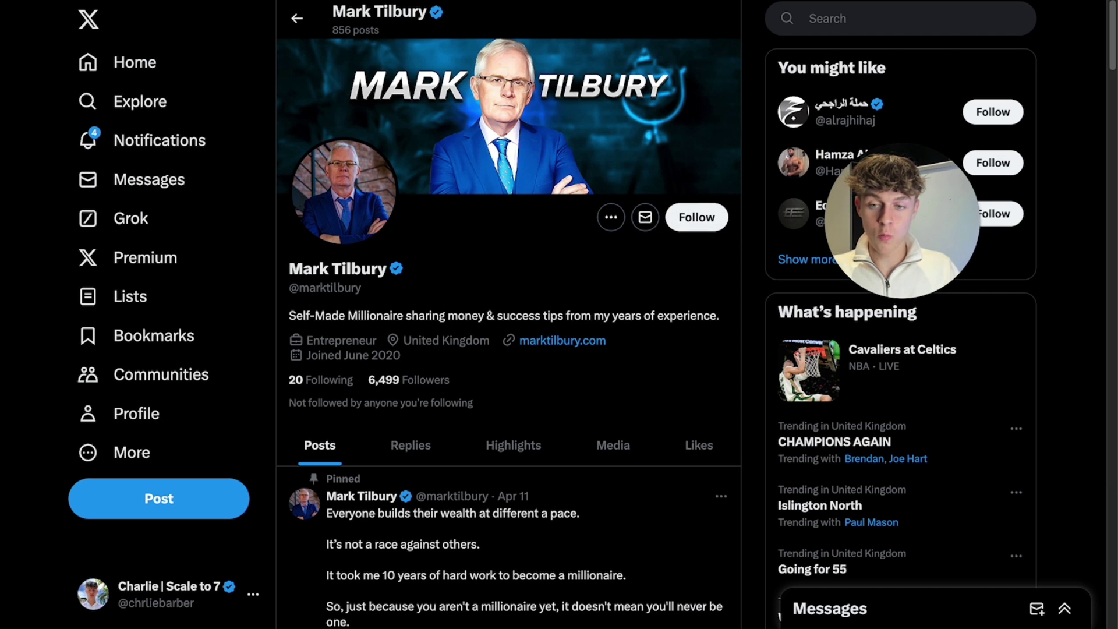
Scroll back up the first lead's X profile page.
{"action": "scroll", "coordinate": [435, 202], "scroll_direction": "up", "scroll_amount": 10}
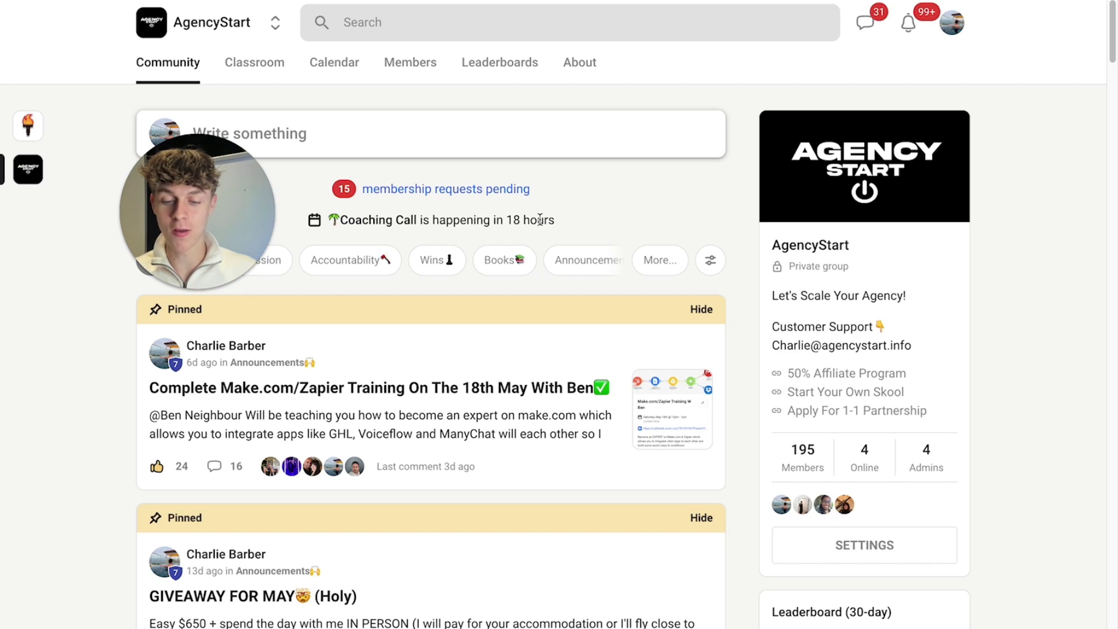
Open the AgencyStart Classroom and scroll through its course grid.
{"action": "scroll", "coordinate": [540, 219], "scroll_direction": "down", "scroll_amount": 15}
{"action": "scroll", "coordinate": [539, 225], "scroll_direction": "up", "scroll_amount": 15}
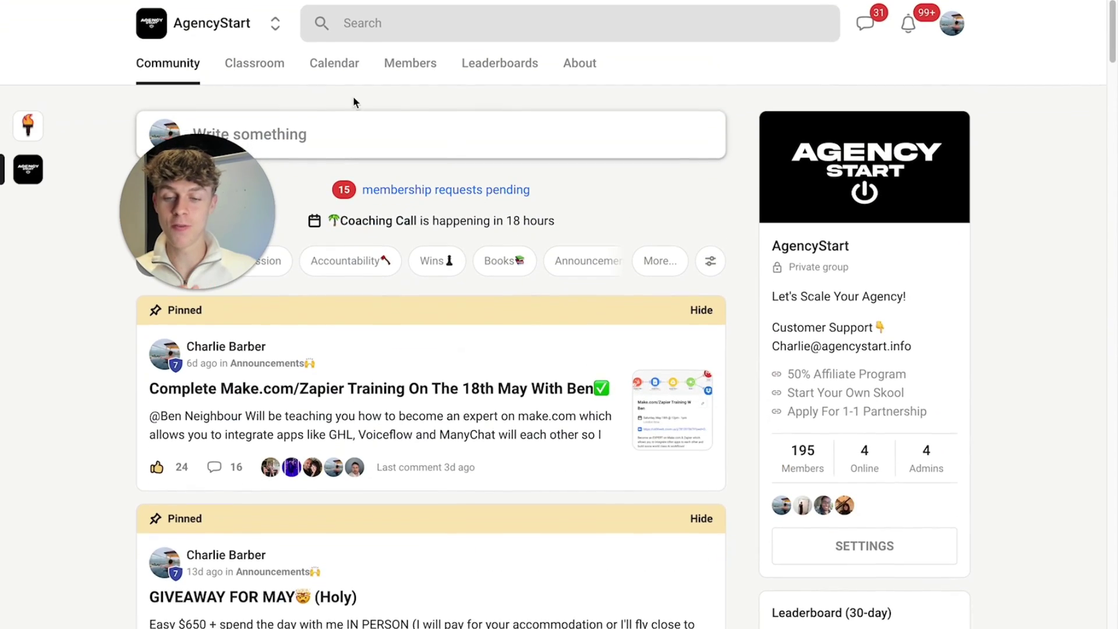
{"action": "left_click", "coordinate": [257, 69]}
{"action": "scroll", "coordinate": [624, 333], "scroll_direction": "down", "scroll_amount": 7}
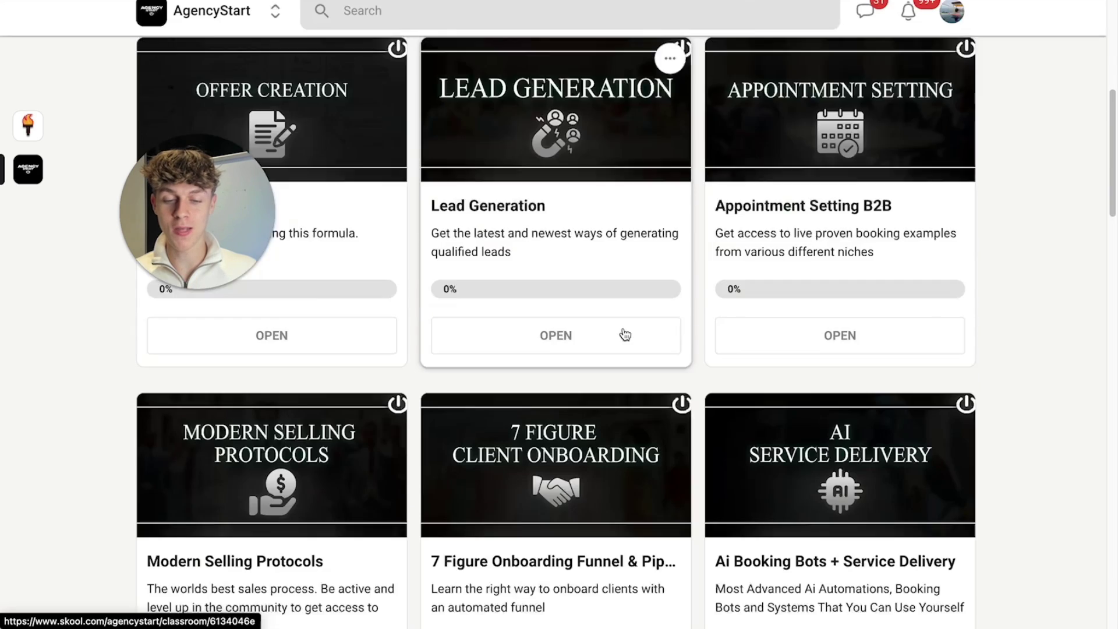
{"action": "scroll", "coordinate": [625, 334], "scroll_direction": "up", "scroll_amount": 5}
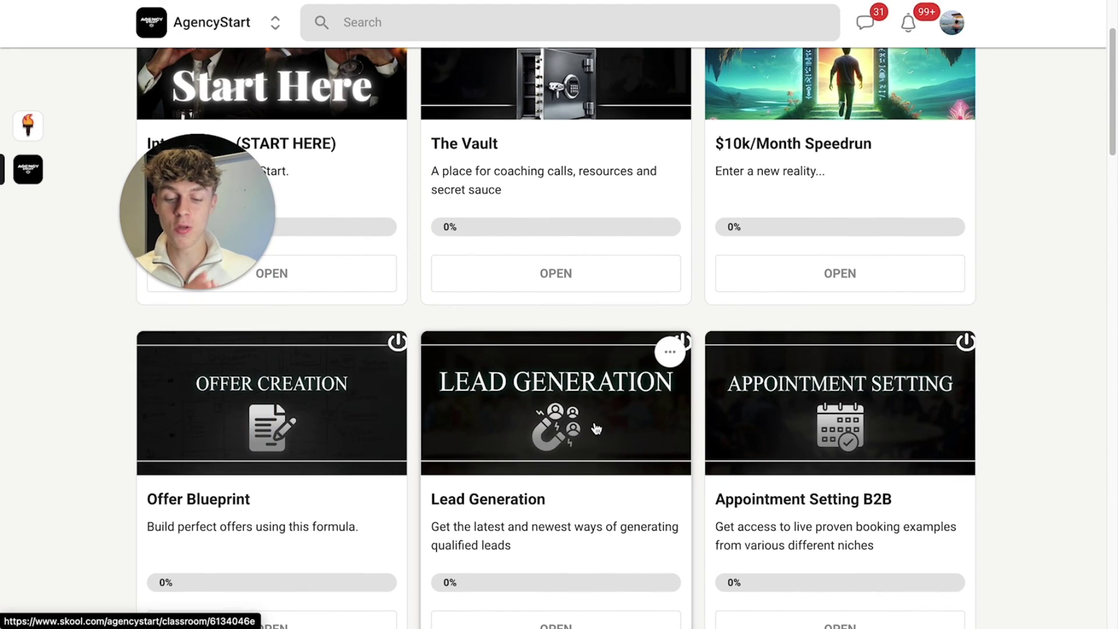
{"action": "scroll", "coordinate": [596, 429], "scroll_direction": "down", "scroll_amount": 2}
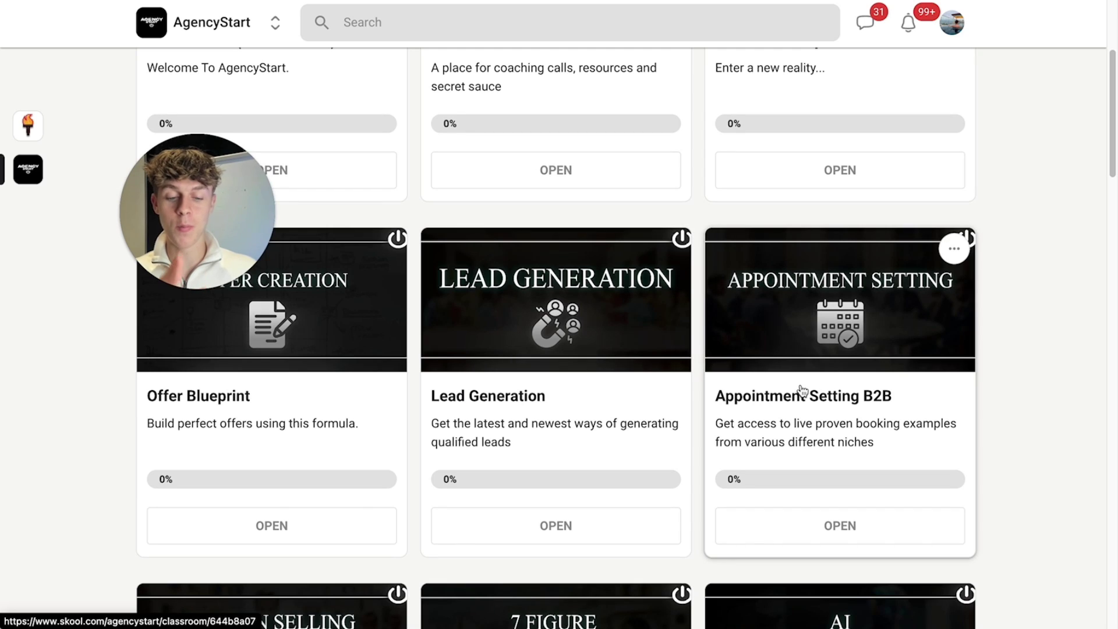
{"action": "scroll", "coordinate": [802, 390], "scroll_direction": "down", "scroll_amount": 5}
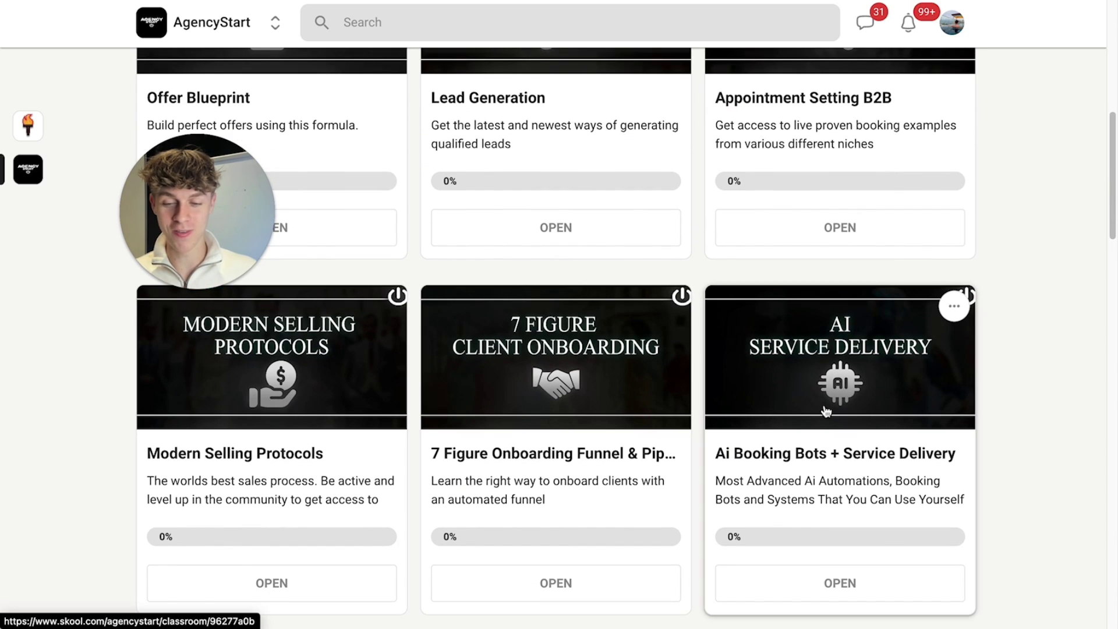
View the community's May 2024 events calendar.
{"action": "scroll", "coordinate": [826, 411], "scroll_direction": "up", "scroll_amount": 9}
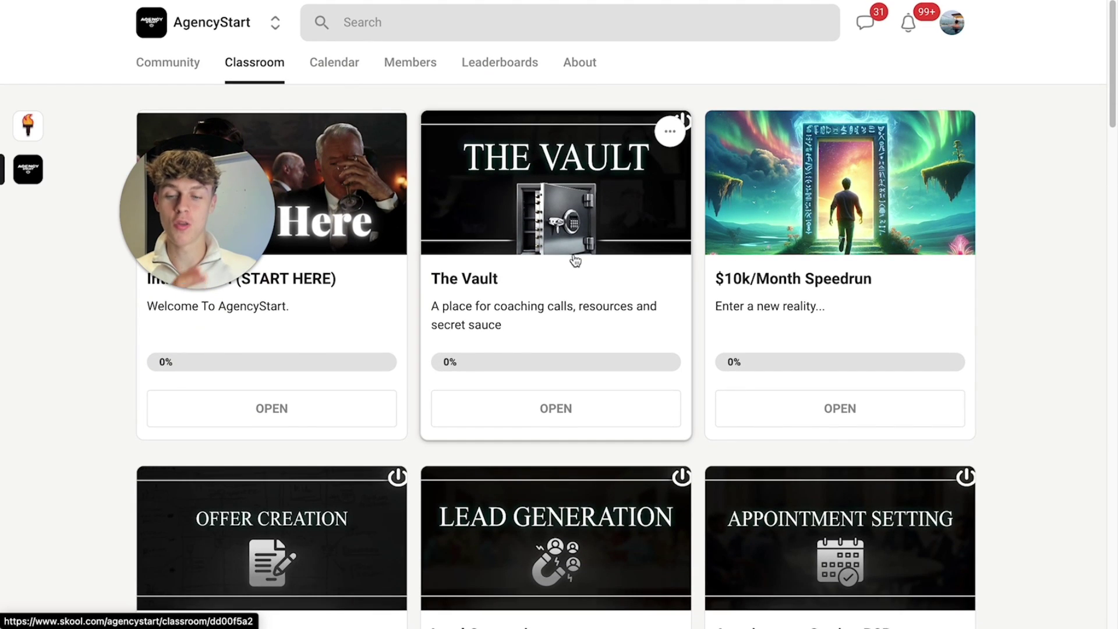
{"action": "left_click", "coordinate": [334, 74]}
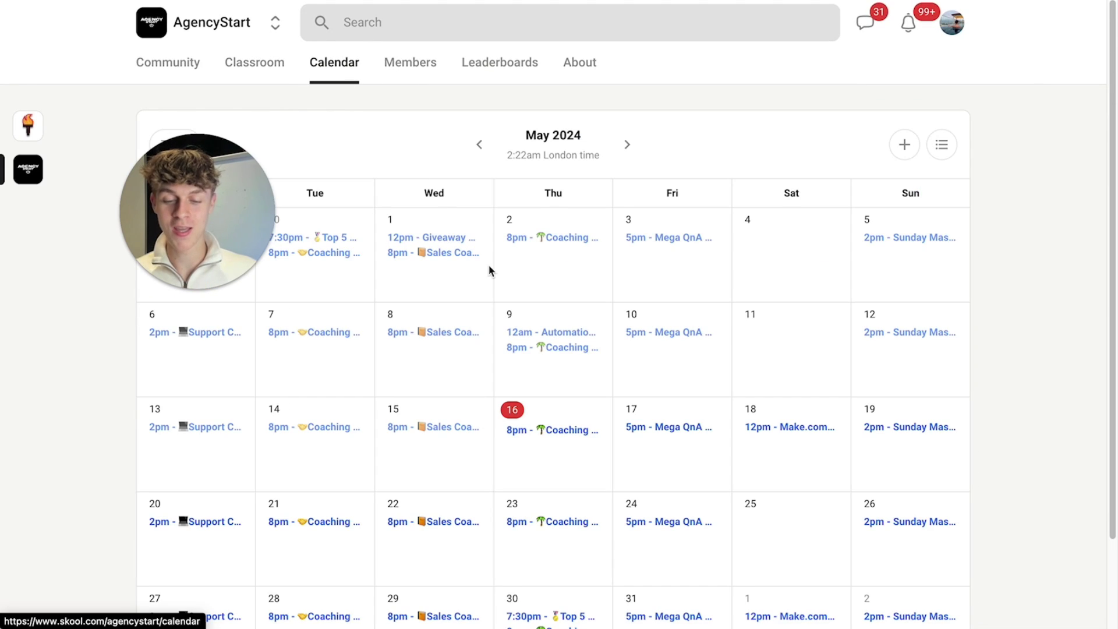
{"action": "scroll", "coordinate": [489, 271], "scroll_direction": "down", "scroll_amount": 1}
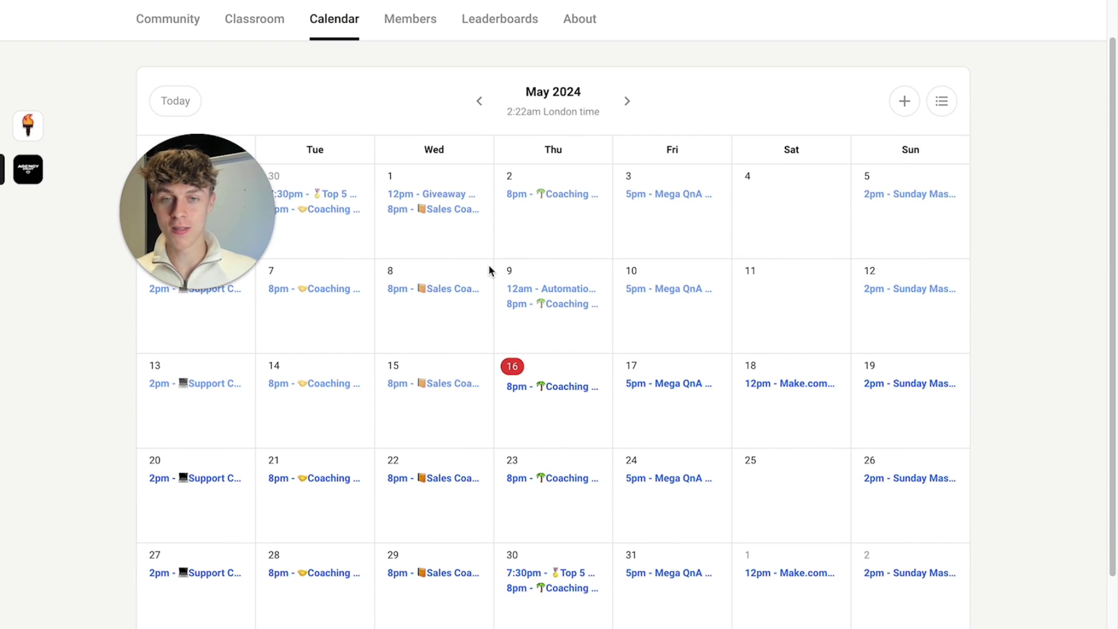